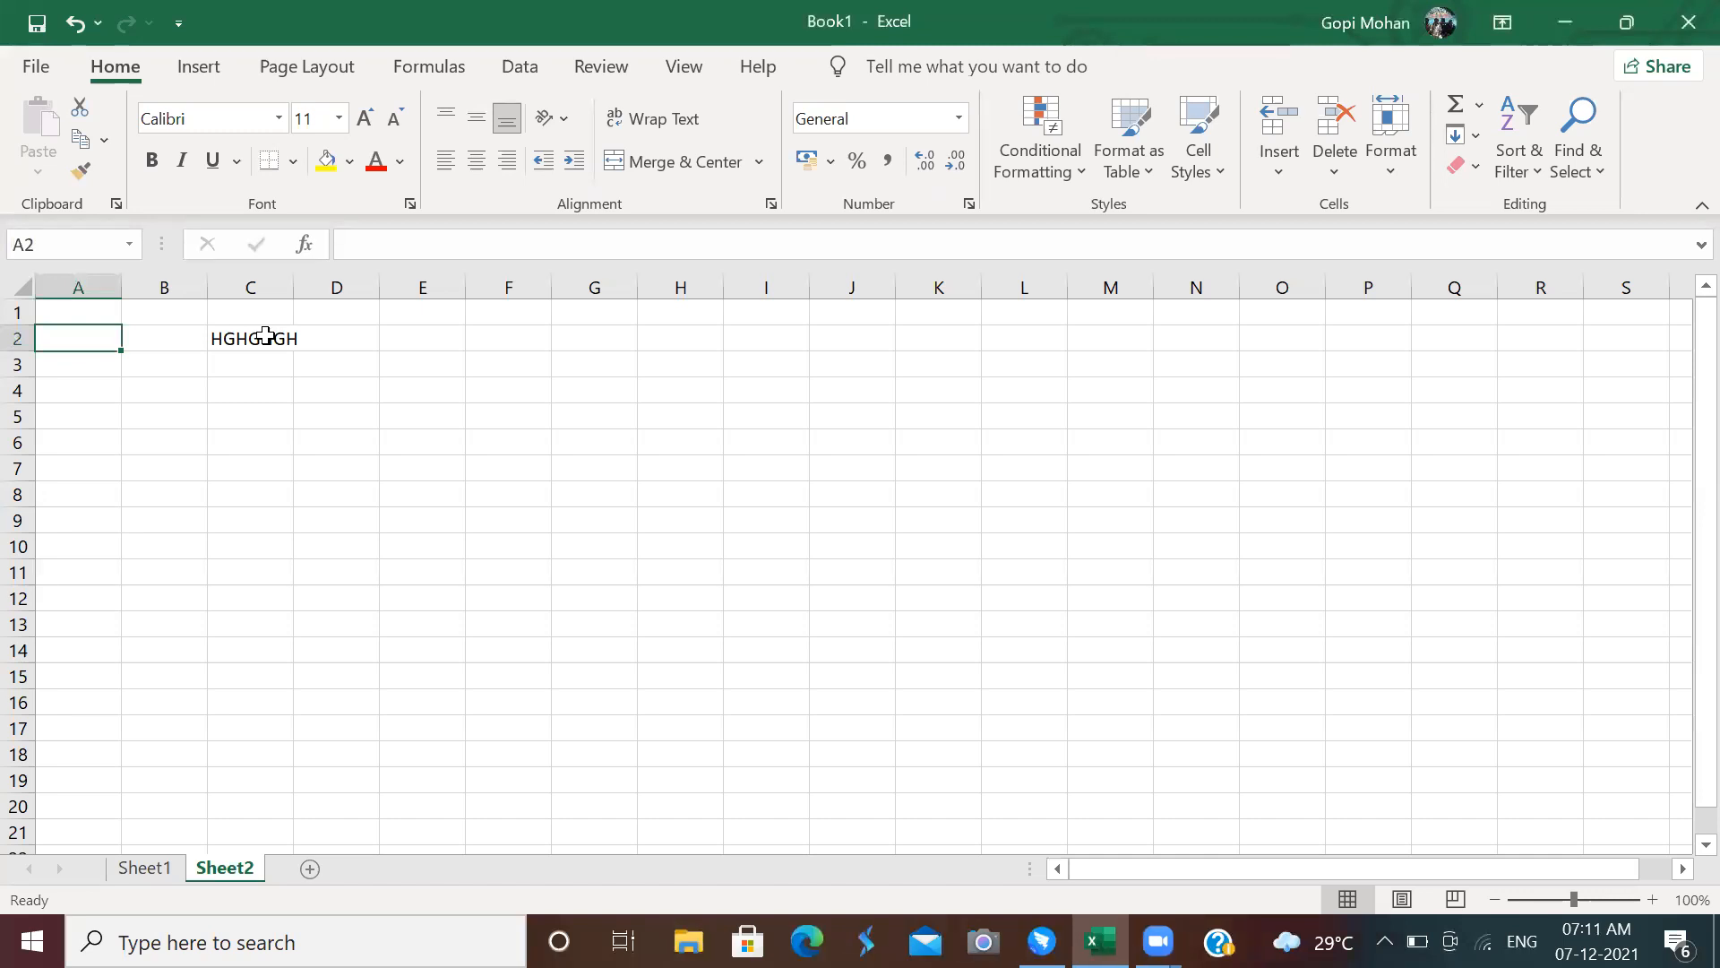
Move the active cell from A2 to E3, stepping one cell at a time through the neighbouring cells
{"action": "key", "text": "Right"}
{"action": "key", "text": "Right"}
{"action": "key", "text": "Right"}
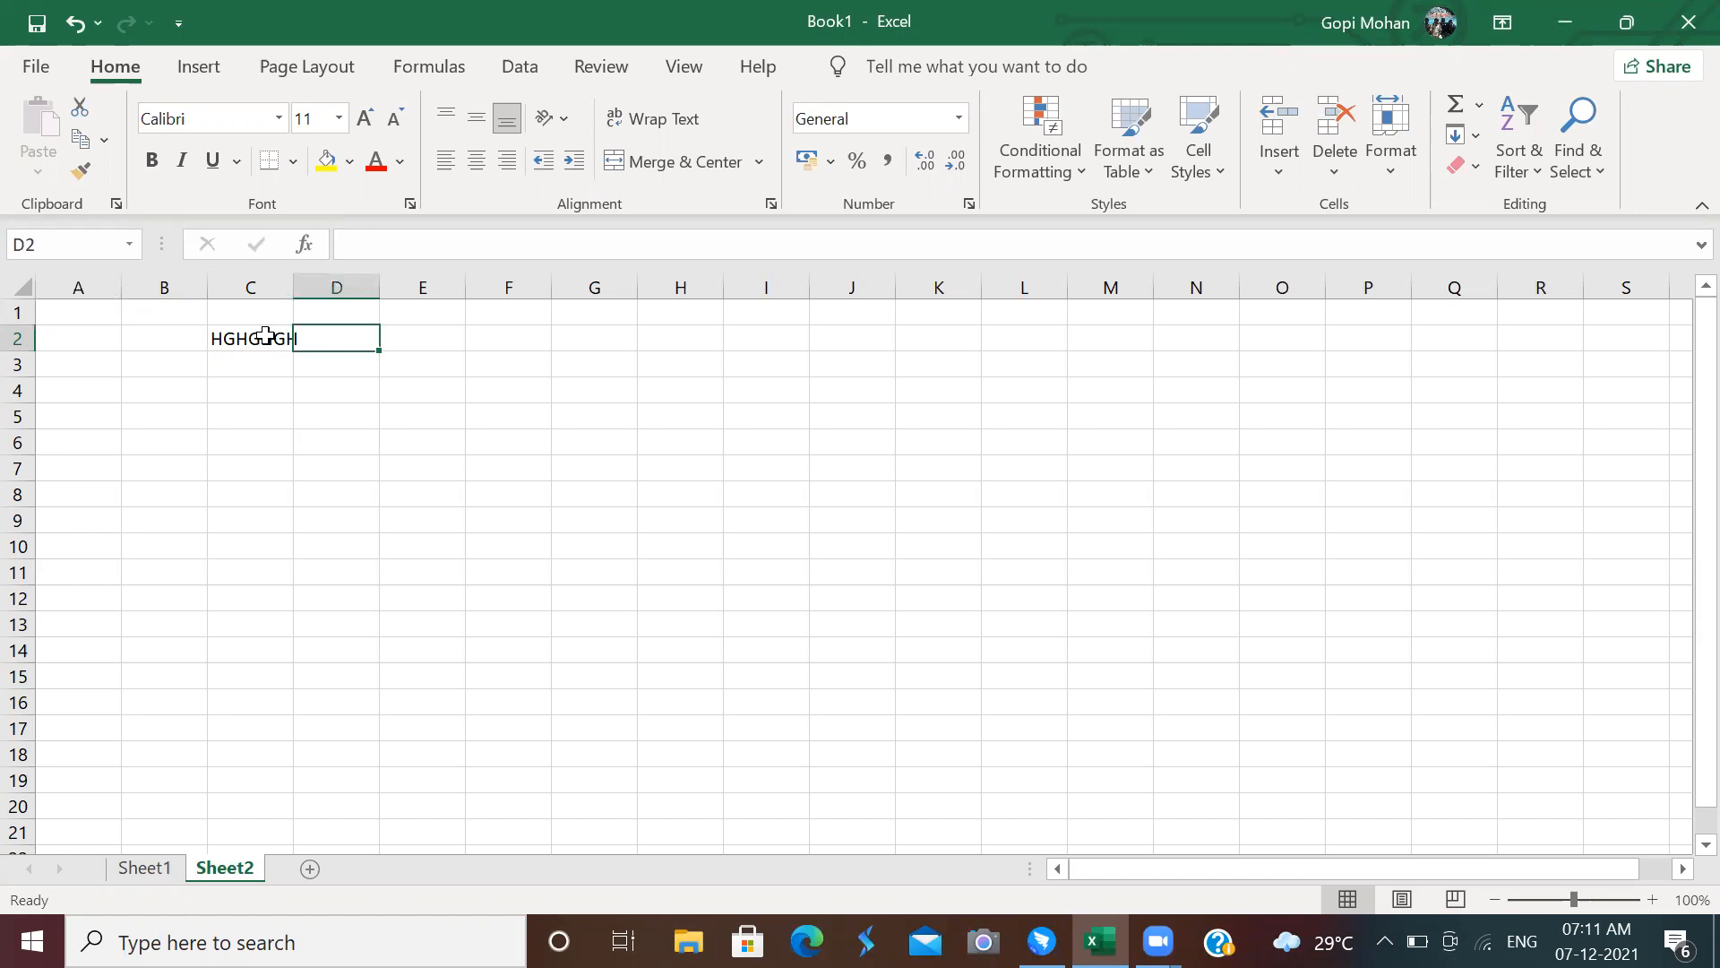
{"action": "key", "text": "Right"}
{"action": "key", "text": "Down"}
{"action": "key", "text": "Down"}
{"action": "key", "text": "Up"}
{"action": "key", "text": "Down"}
{"action": "key", "text": "Up"}
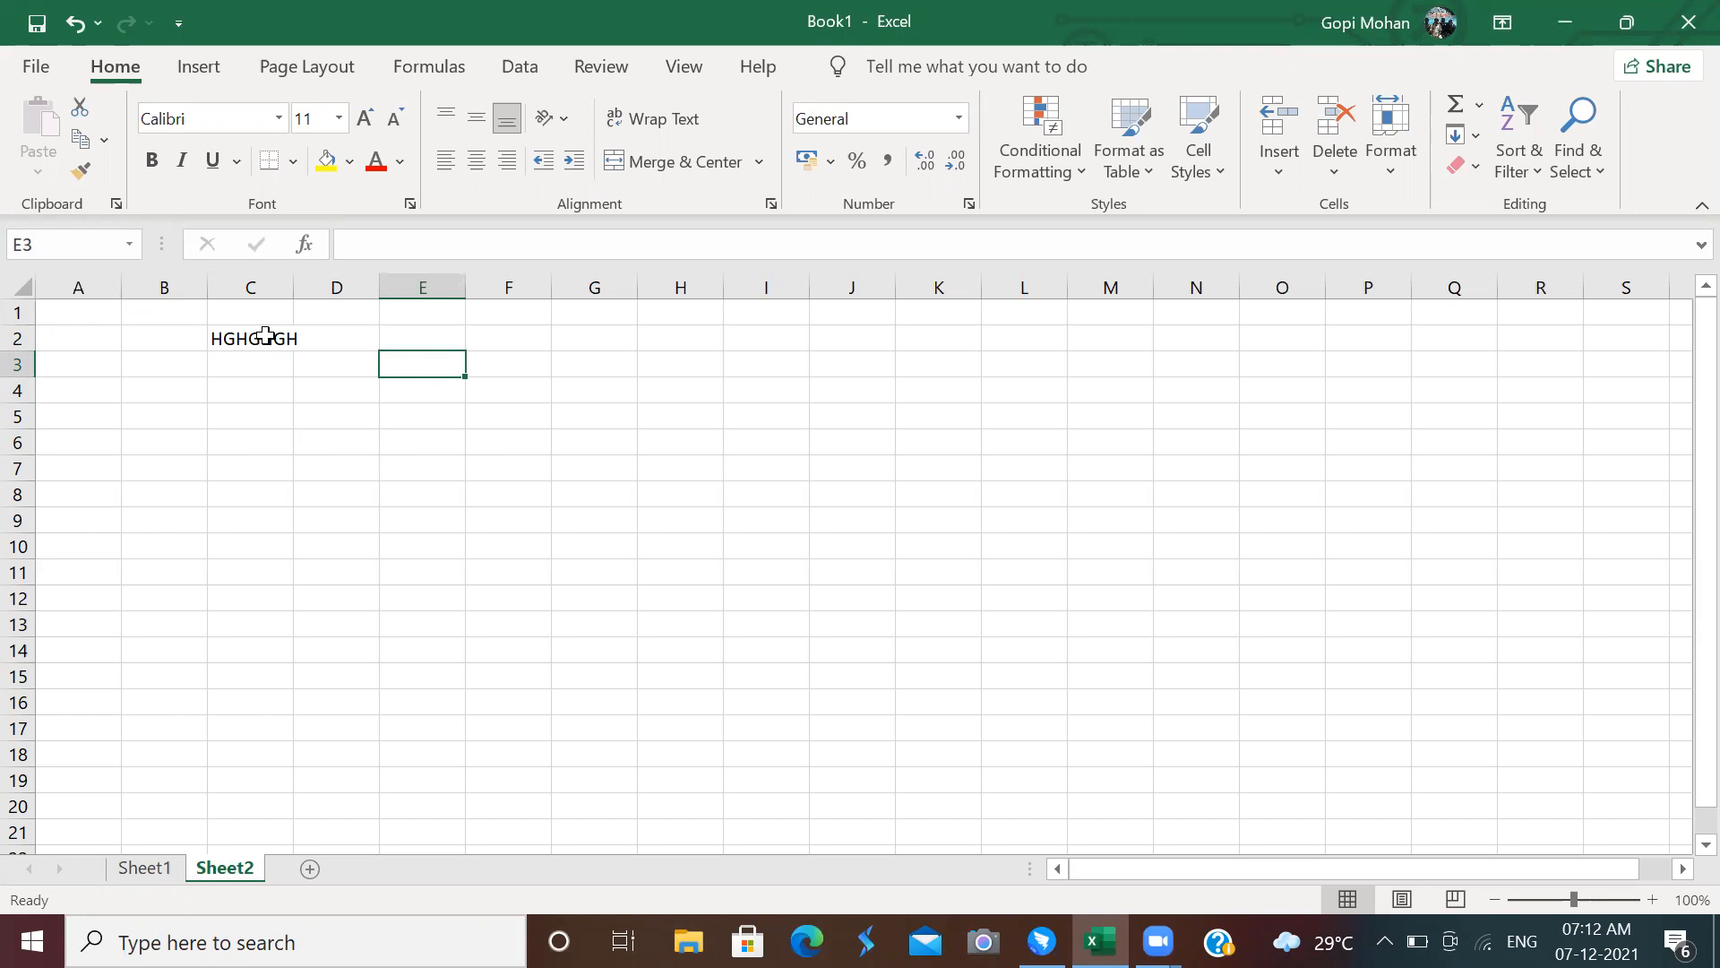
{"action": "key", "text": "Up"}
{"action": "key", "text": "Down"}
{"action": "key", "text": "Down"}
{"action": "key", "text": "Left"}
{"action": "key", "text": "Right"}
{"action": "key", "text": "Up"}
{"action": "key", "text": "Down"}
{"action": "key", "text": "Up"}
{"action": "key", "text": "Up"}
{"action": "key", "text": "Down"}
{"action": "key", "text": "Left"}
{"action": "key", "text": "Right"}
Jump from E3 to the last column of row 3, cell XFD3, and back to A3
{"action": "key", "text": "ctrl+Right"}
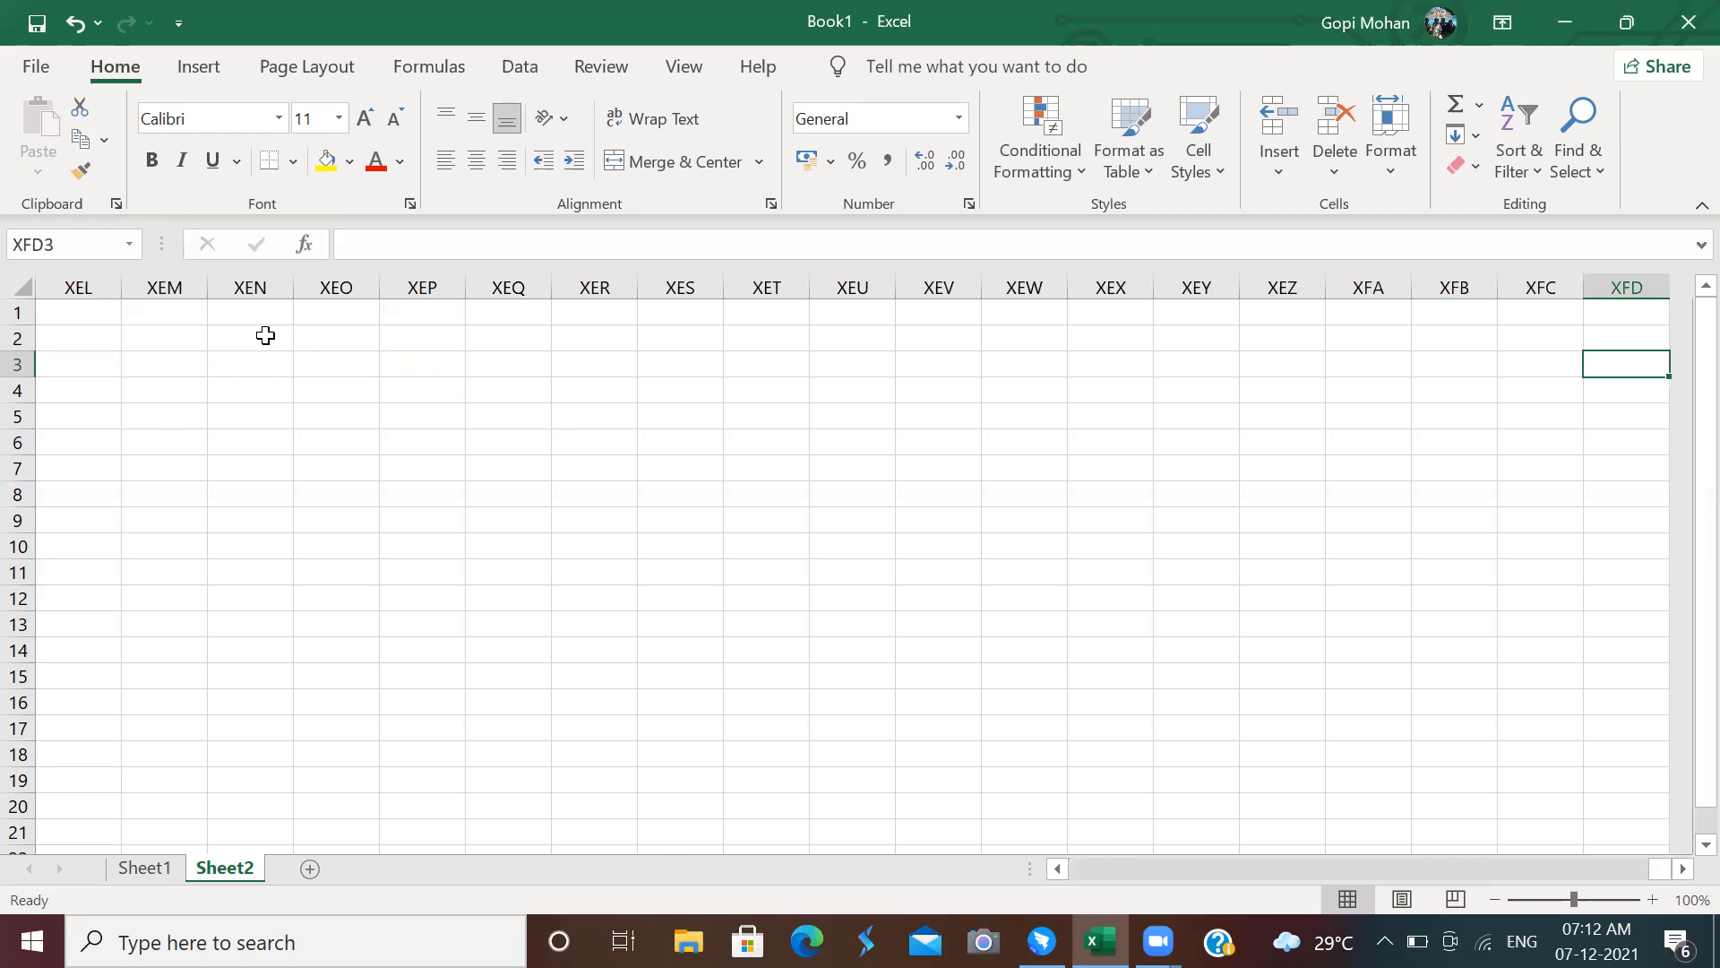
{"action": "key", "text": "ctrl+Left"}
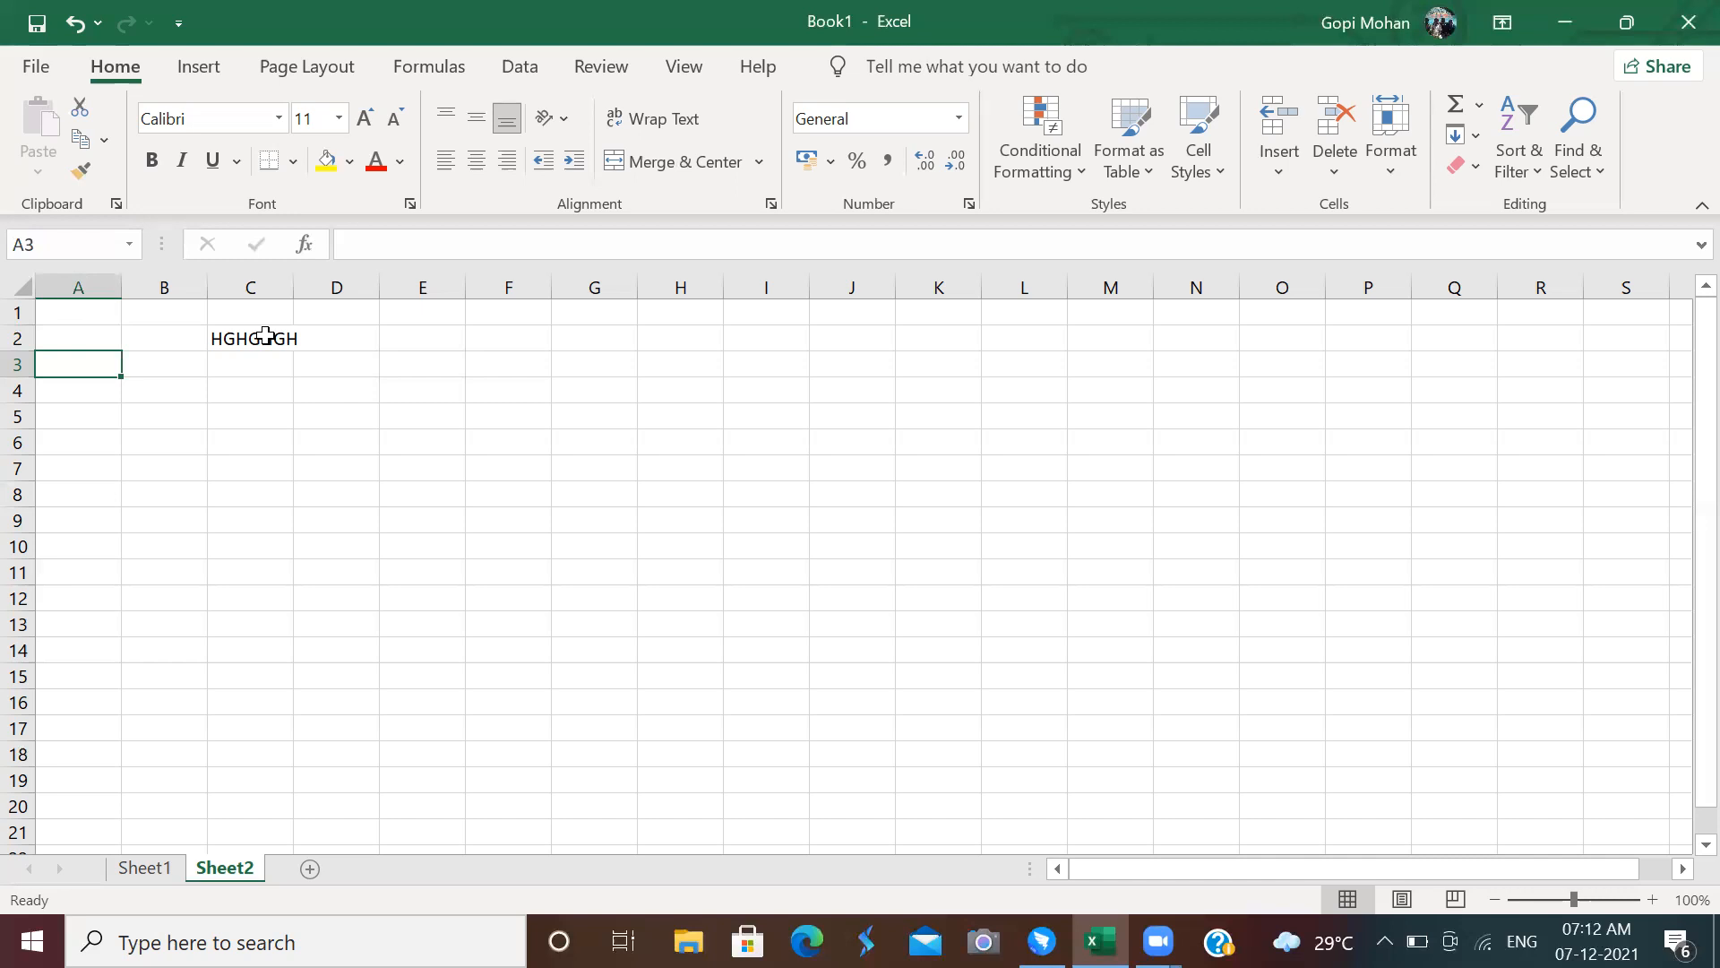
{"action": "key", "text": "Up"}
{"action": "key", "text": "Down"}
{"action": "key", "text": "Right"}
{"action": "key", "text": "Left"}
Jump to the last row of column A and to the last column of row 1, returning to A1 each time
{"action": "key", "text": "ctrl+Down"}
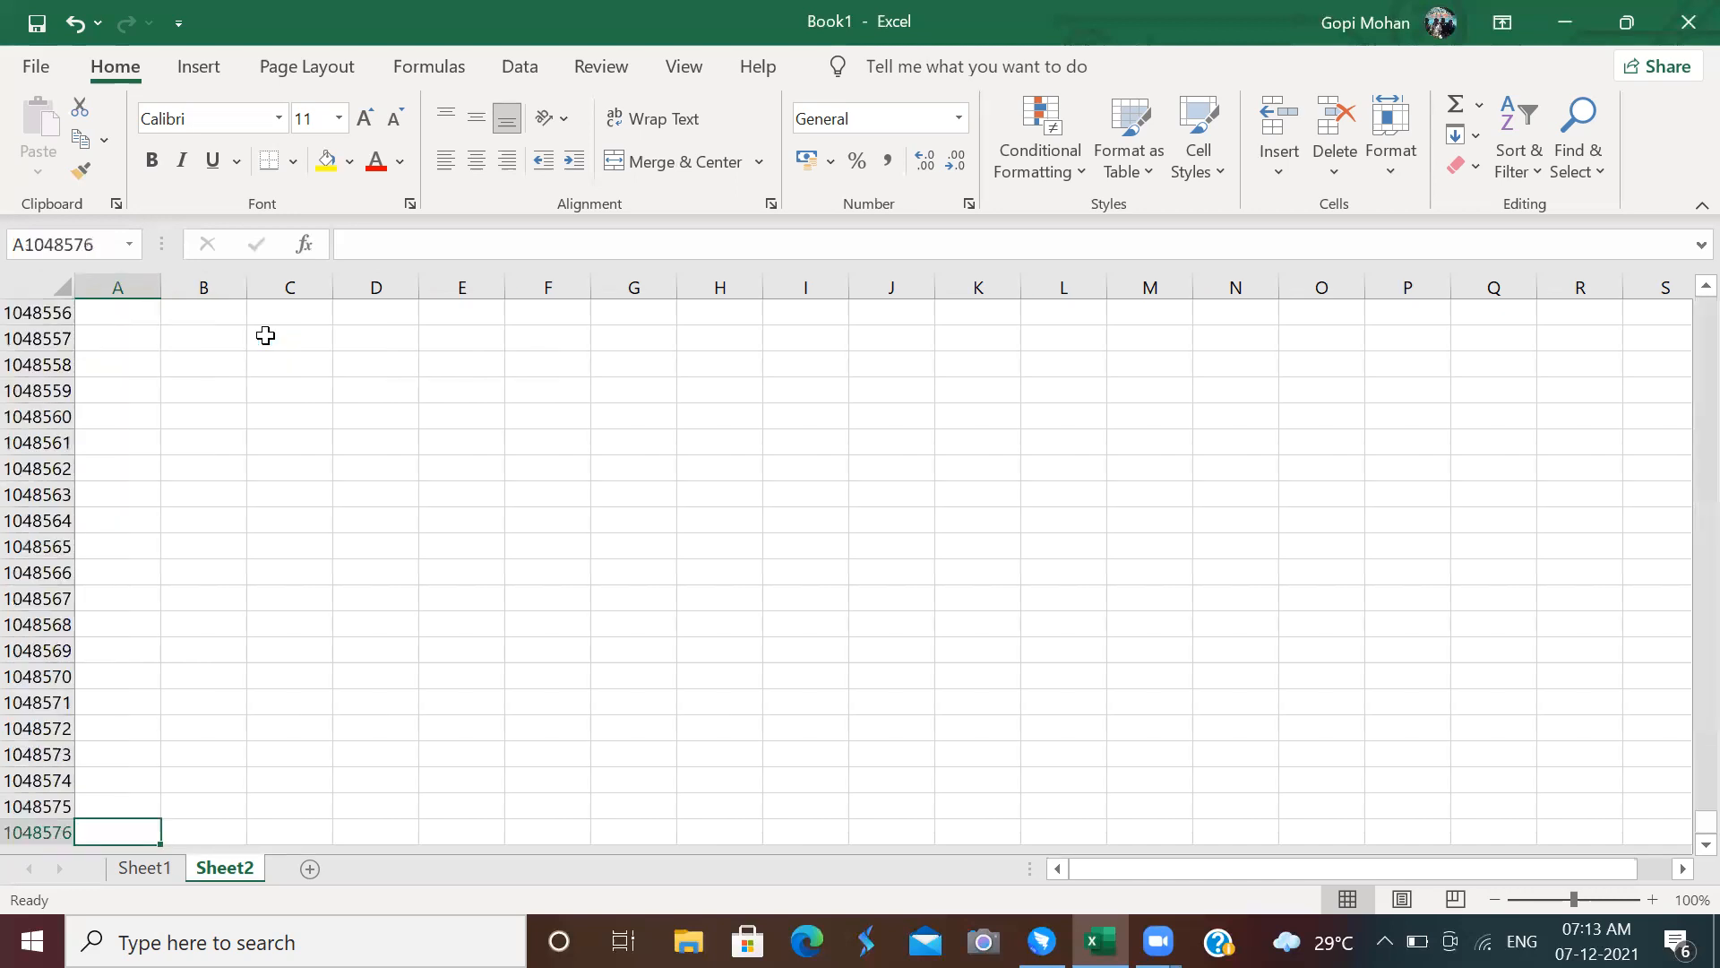
{"action": "key", "text": "ctrl+Up"}
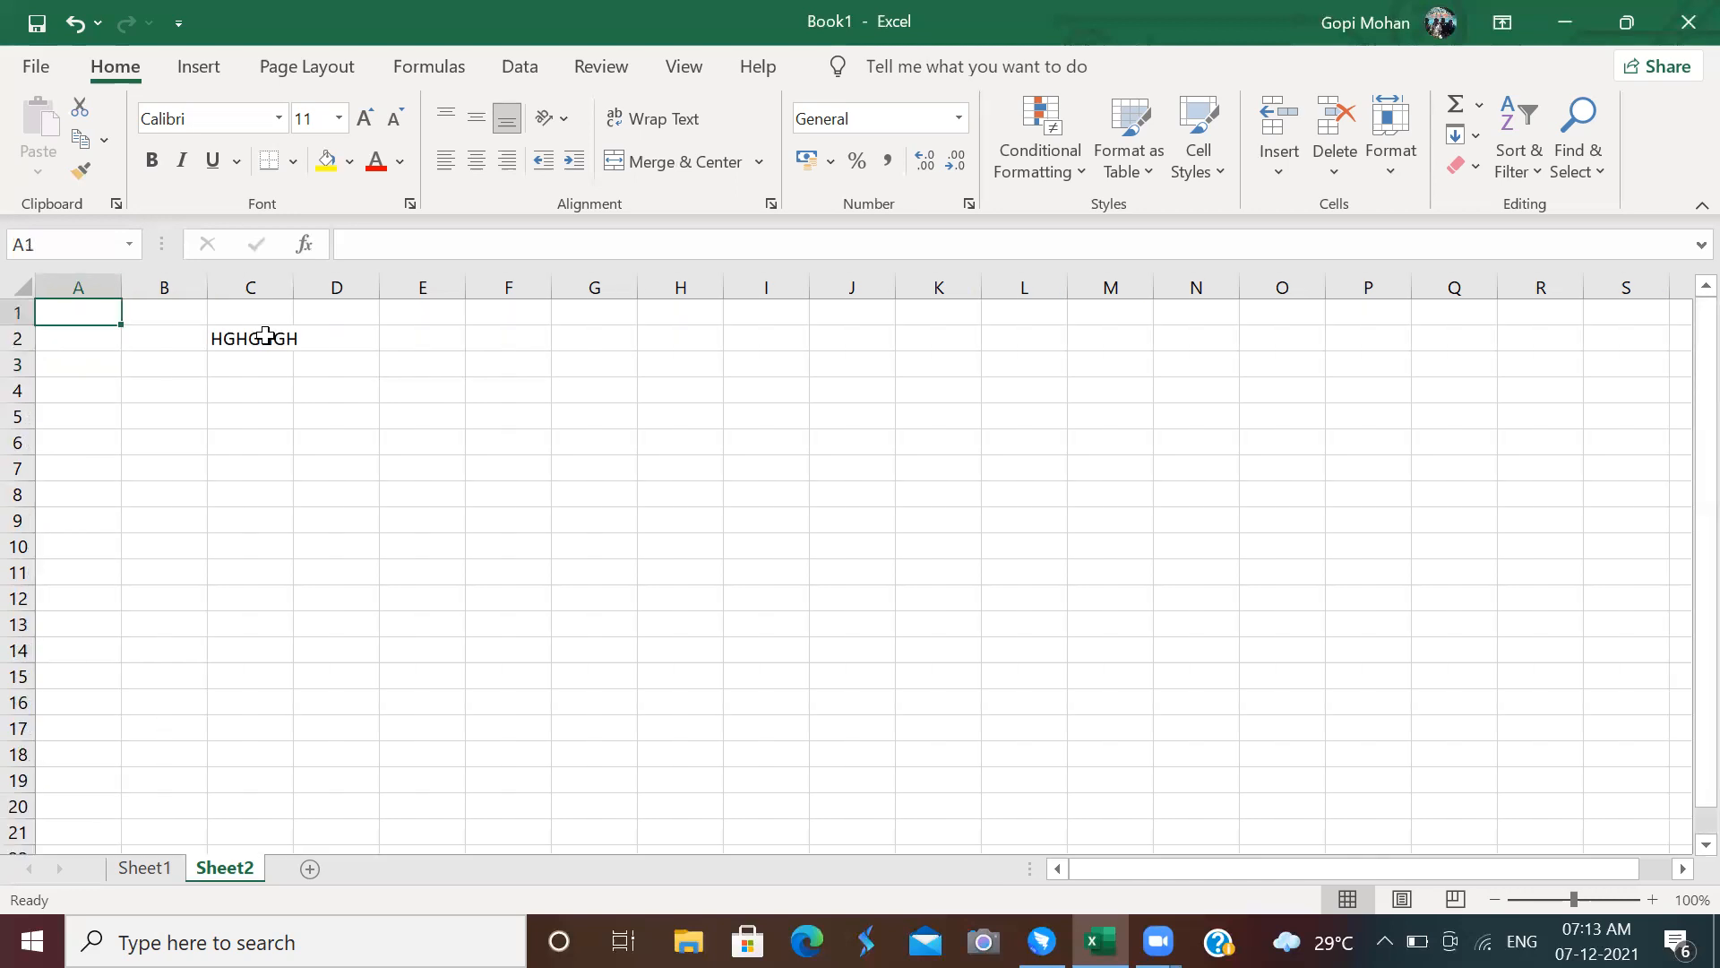
{"action": "key", "text": "ctrl+Right"}
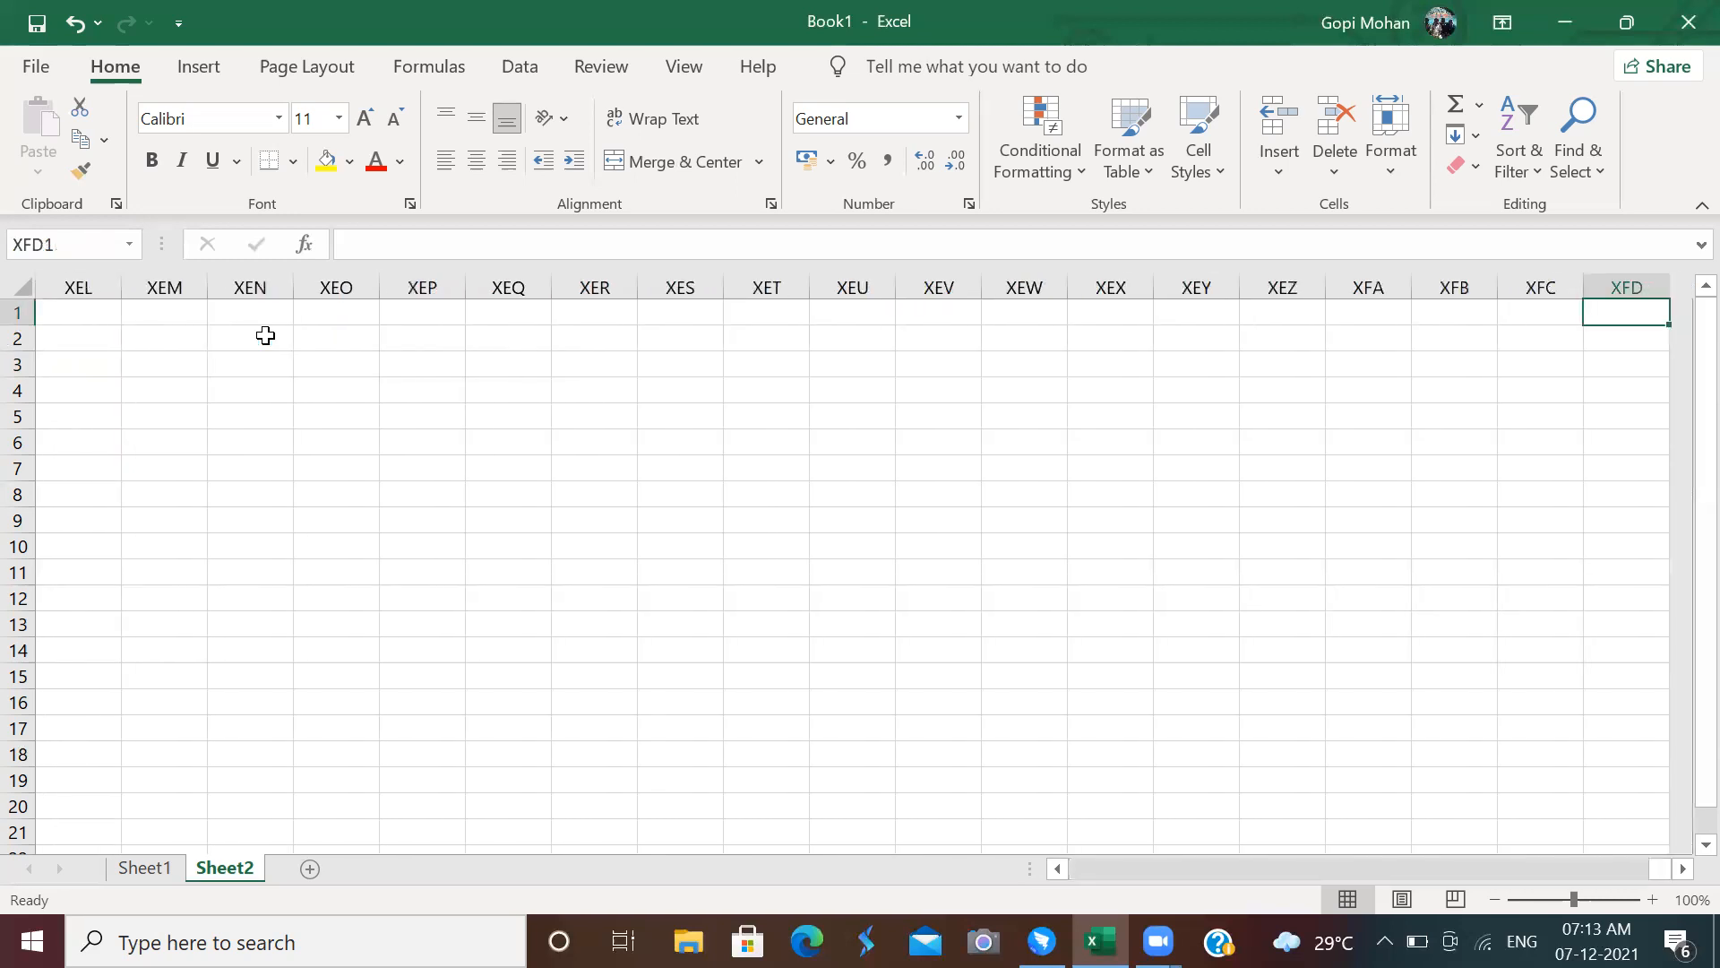
{"action": "key", "text": "ctrl+Left"}
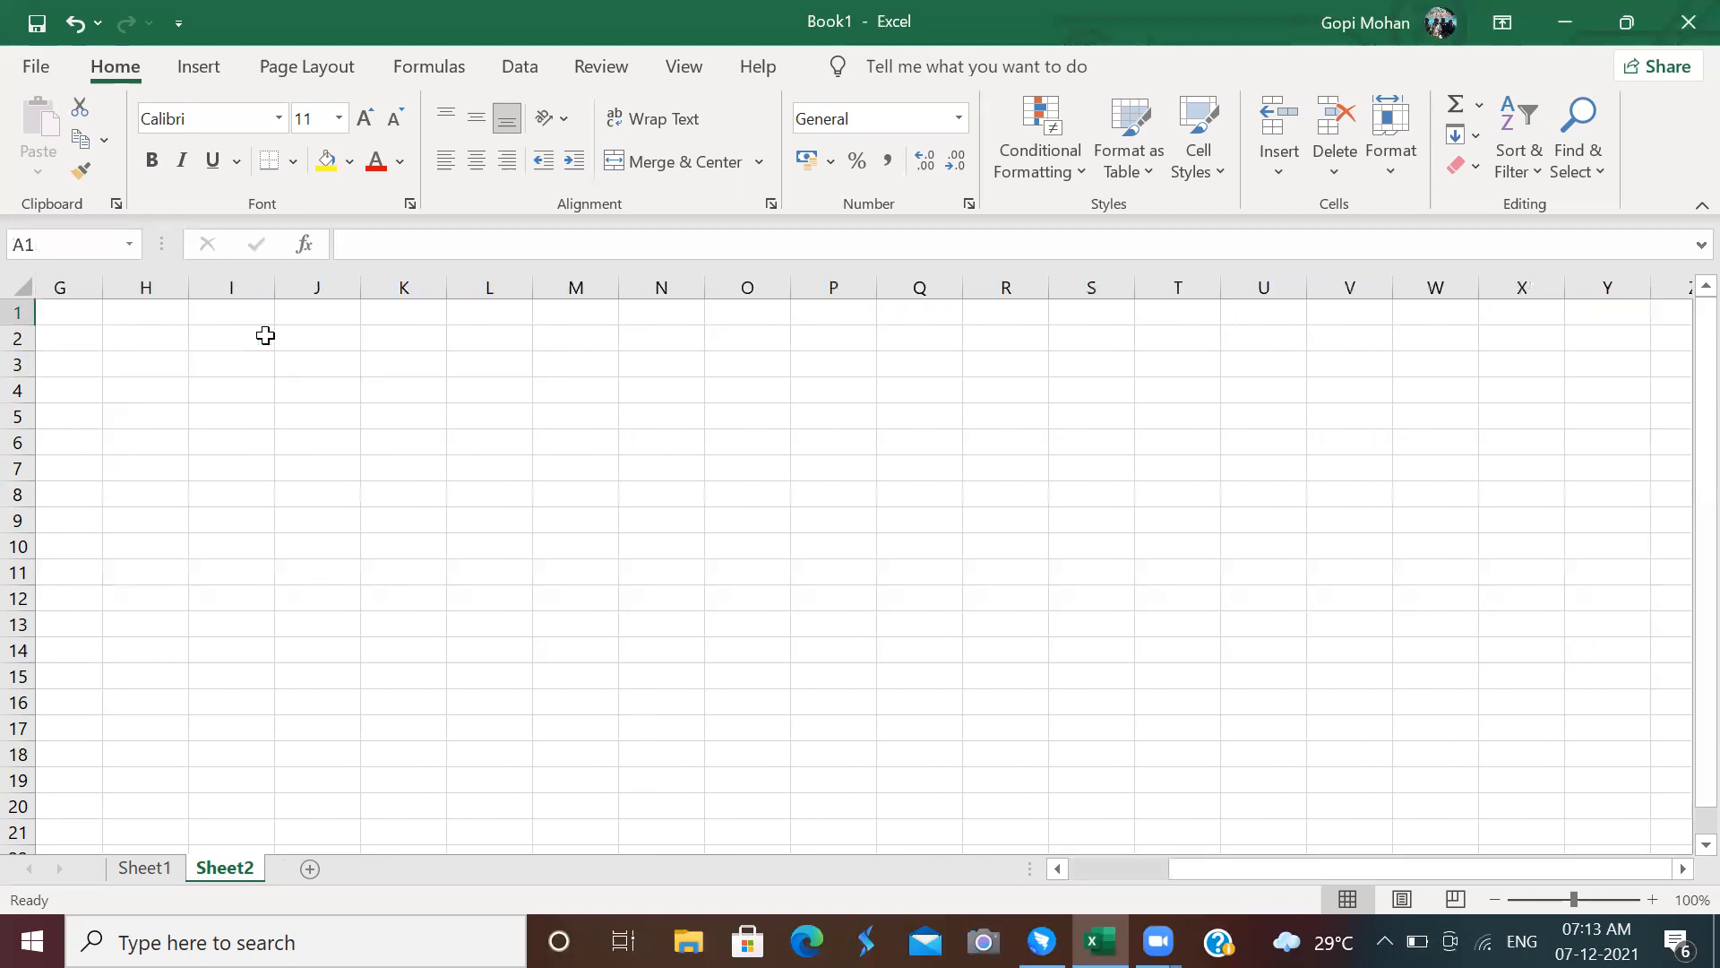
Jump to the sheet's last cell, XFD1048576, by way of XFD1, and return to A1
{"action": "key", "text": "ctrl+Right"}
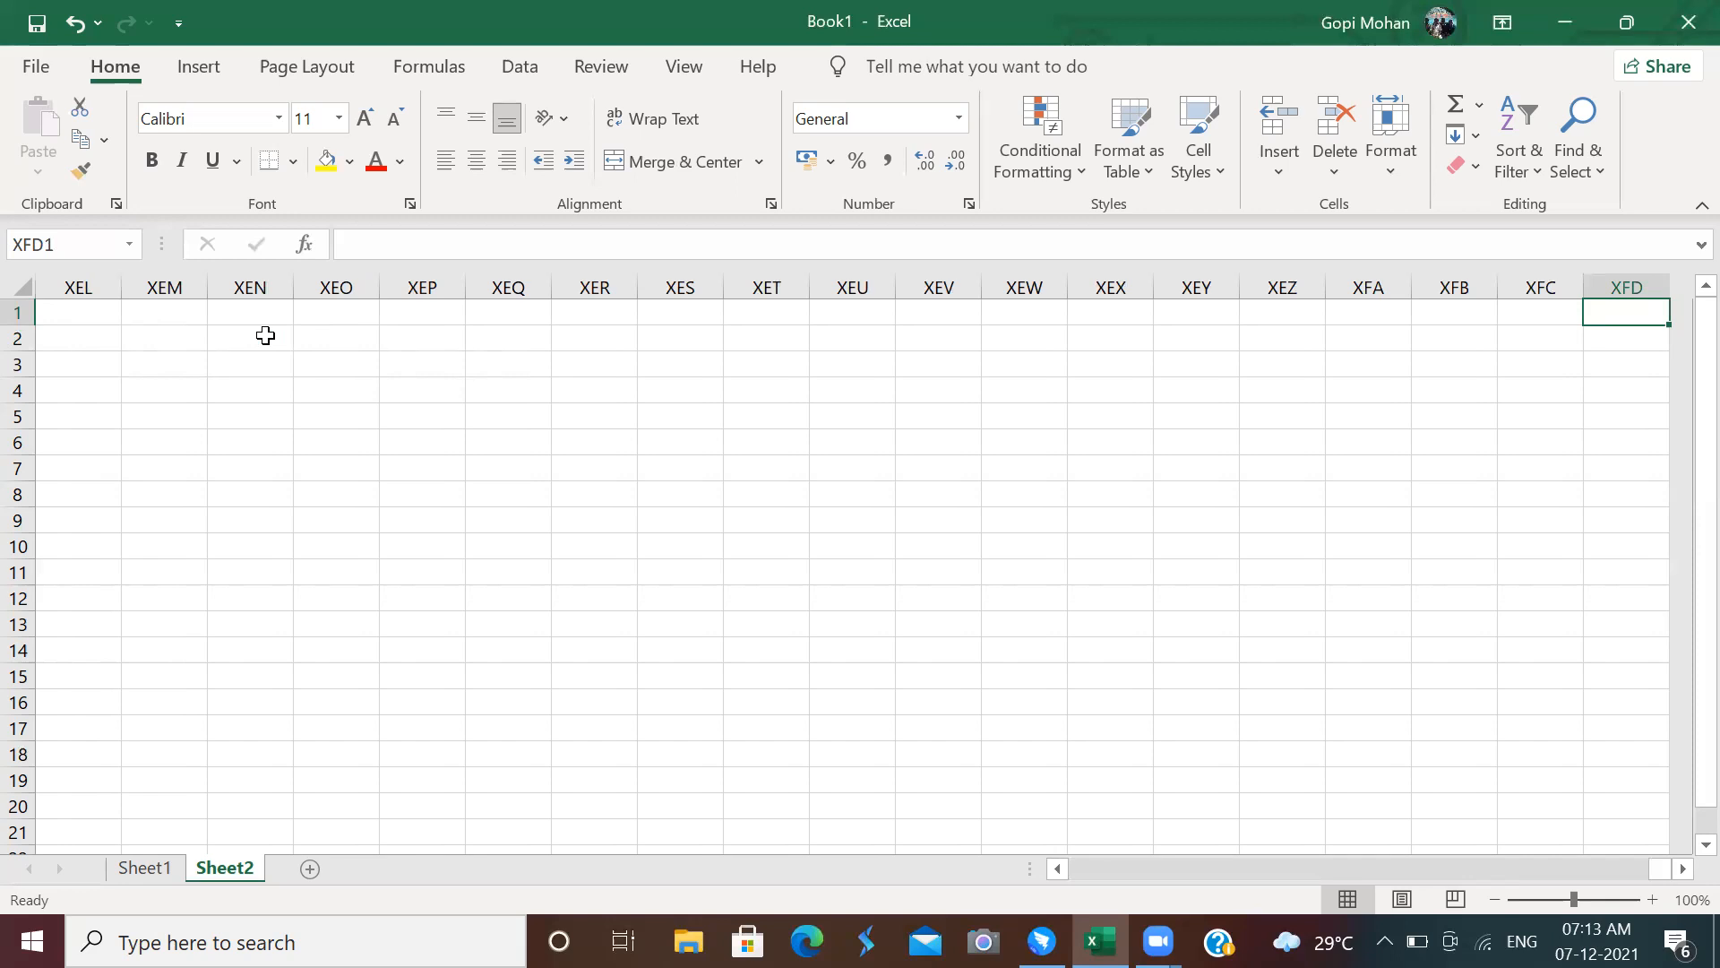
{"action": "key", "text": "ctrl+Down"}
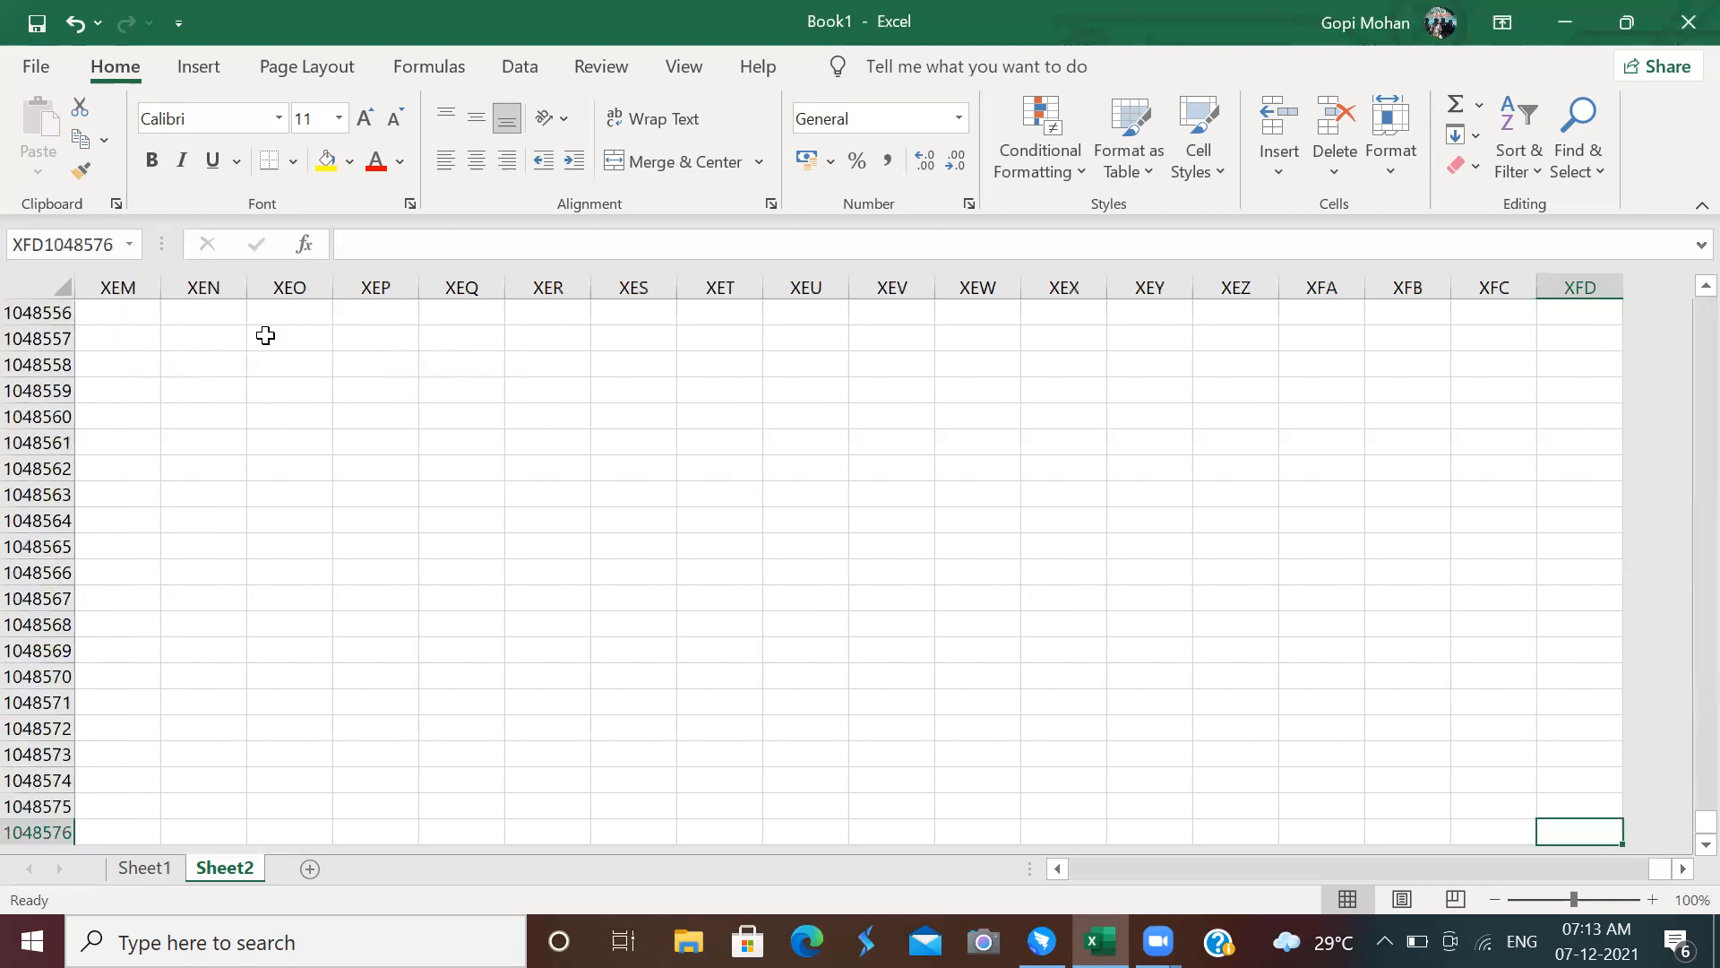
{"action": "key", "text": "ctrl+Left"}
{"action": "key", "text": "ctrl+Up"}
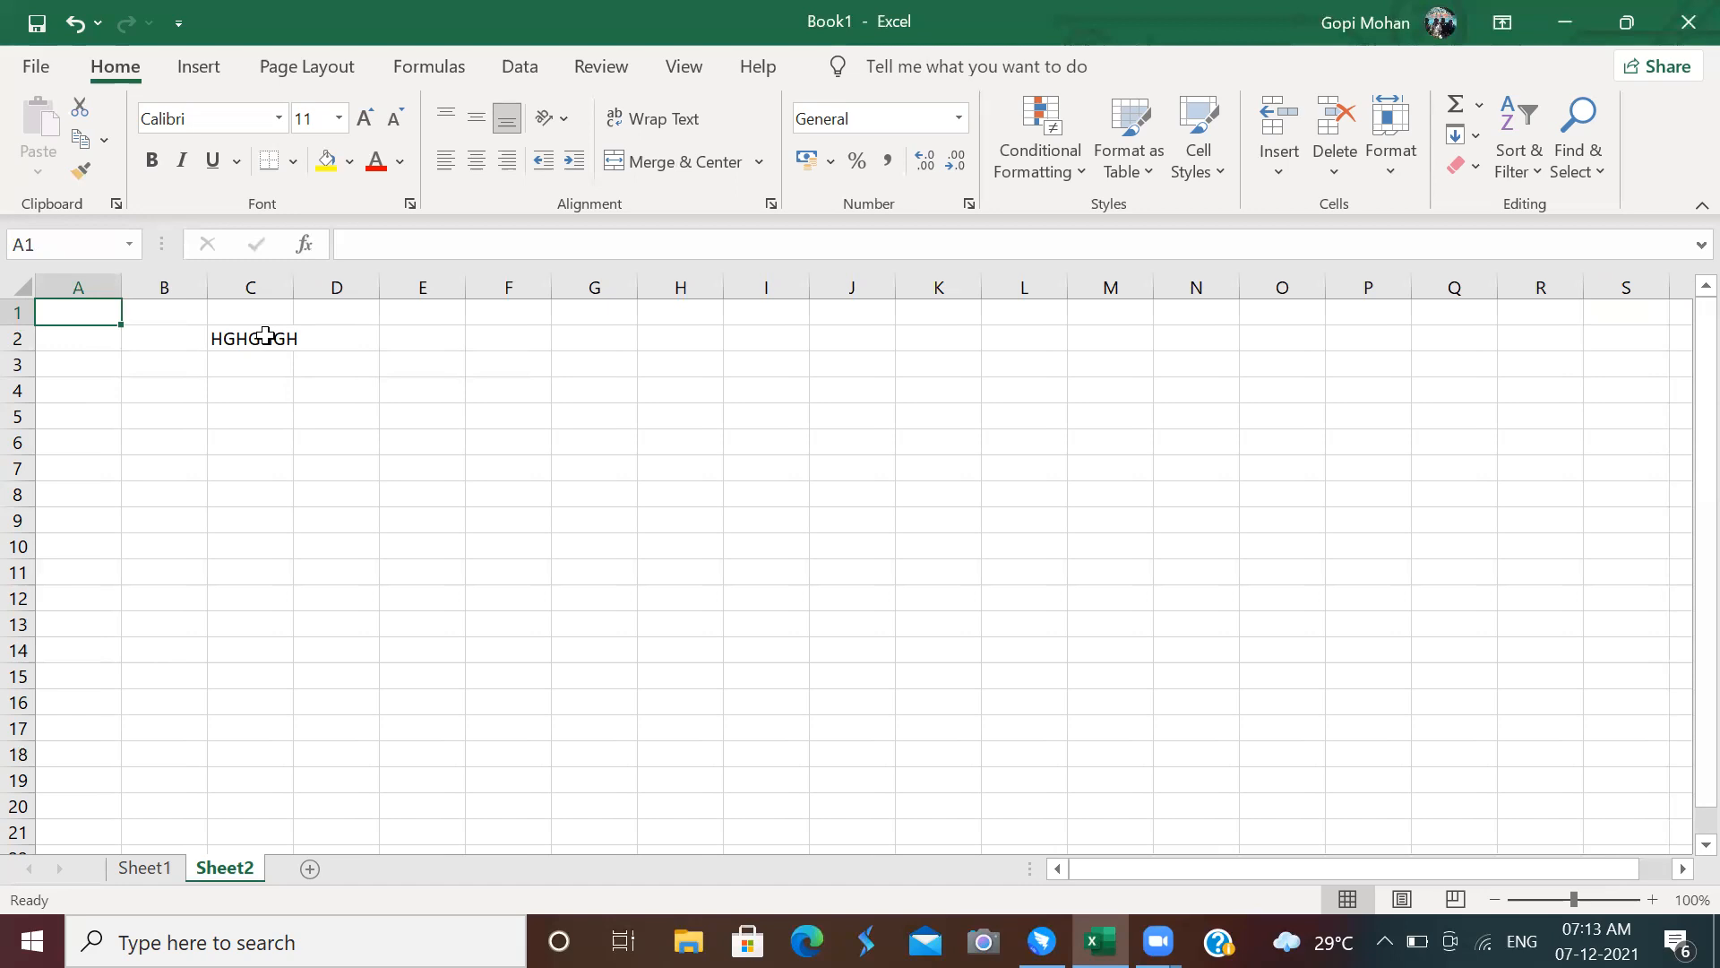
Enter the formula =1-10 in cell A3
{"action": "key", "text": "Down"}
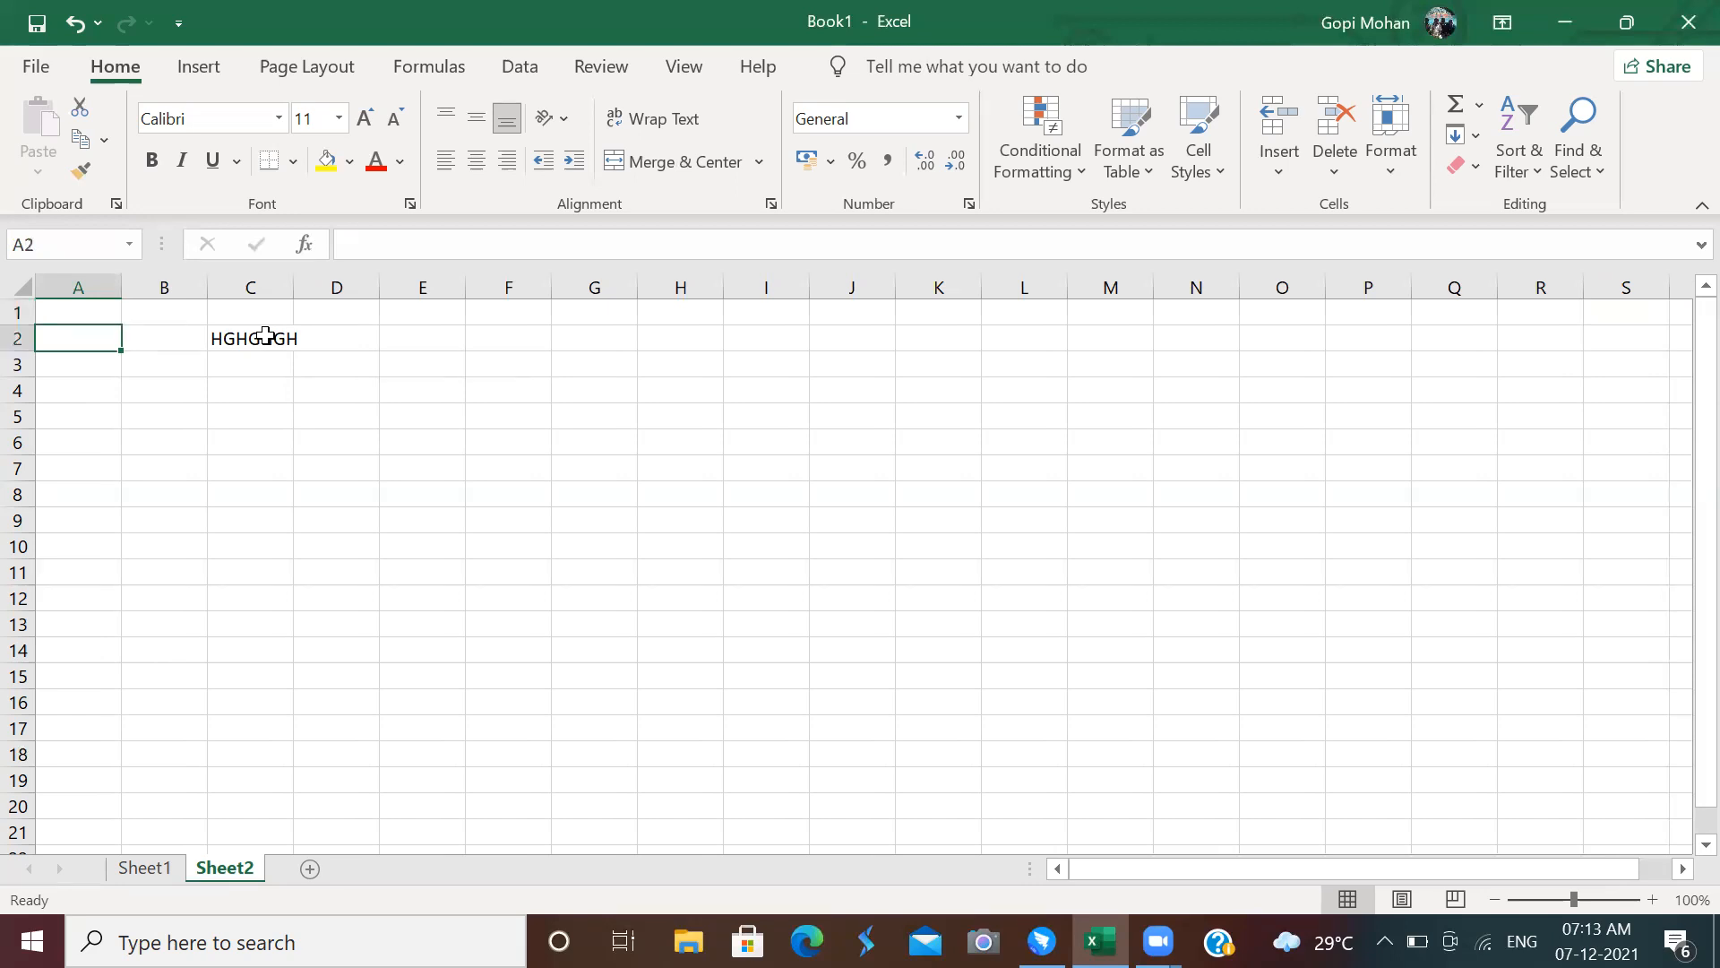
{"action": "key", "text": "Down"}
{"action": "type", "text": "="}
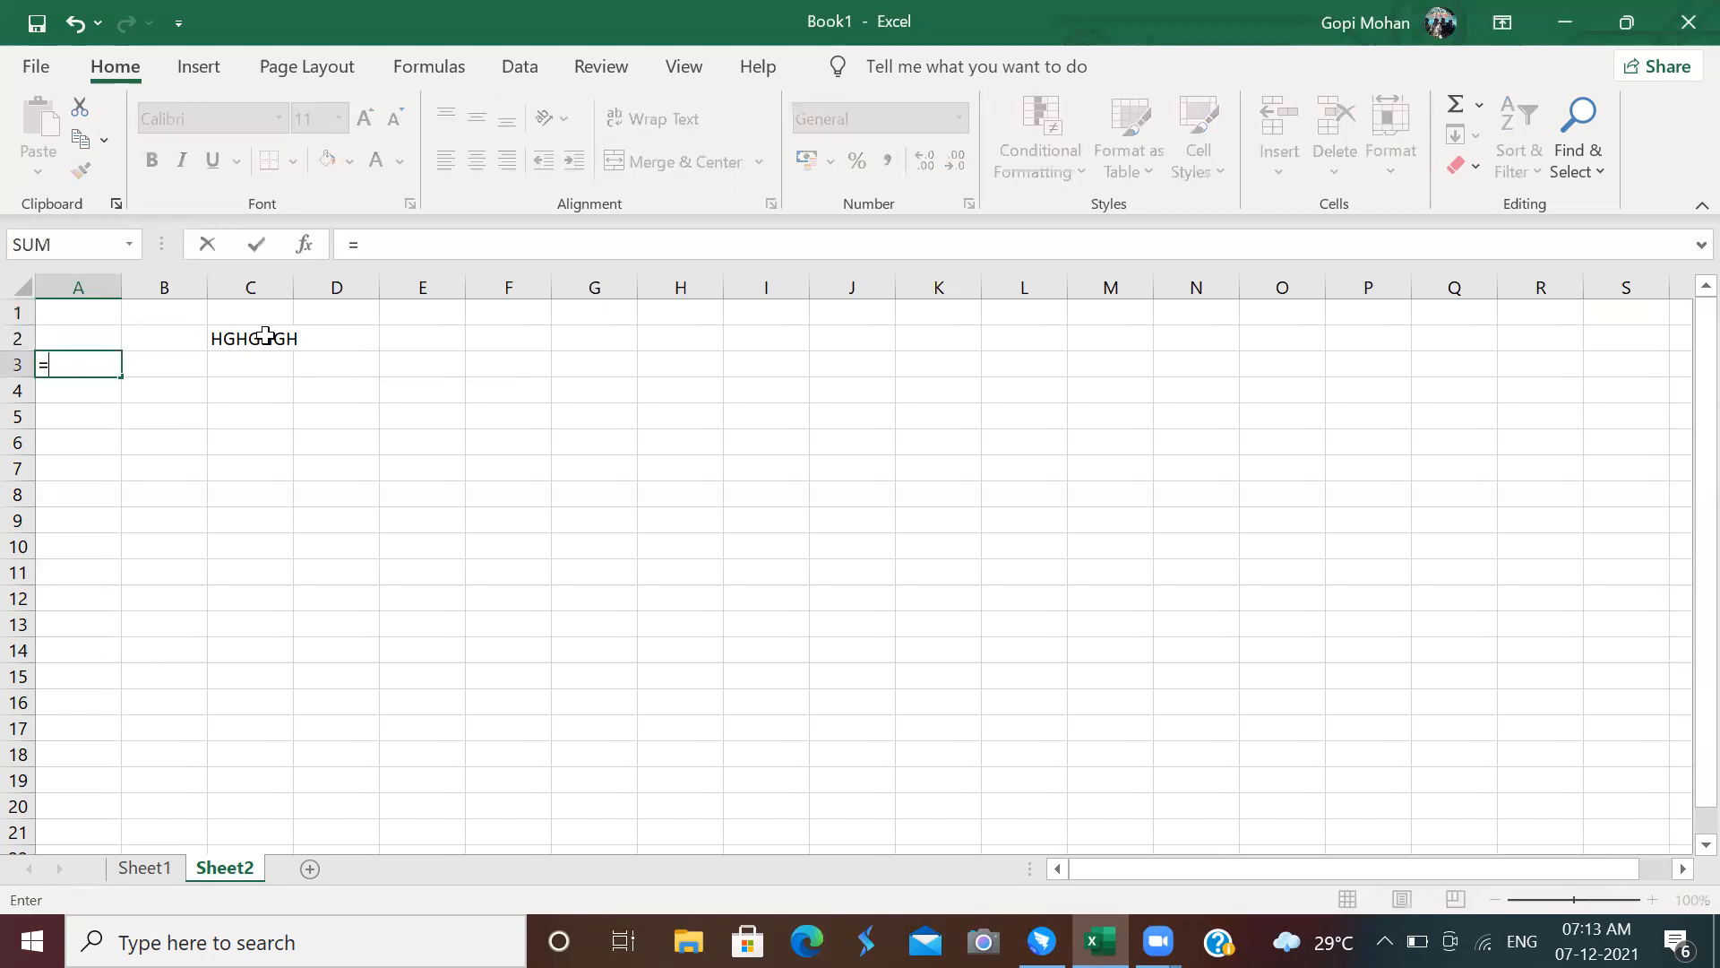
{"action": "type", "text": "1-10"}
{"action": "key", "text": "Return"}
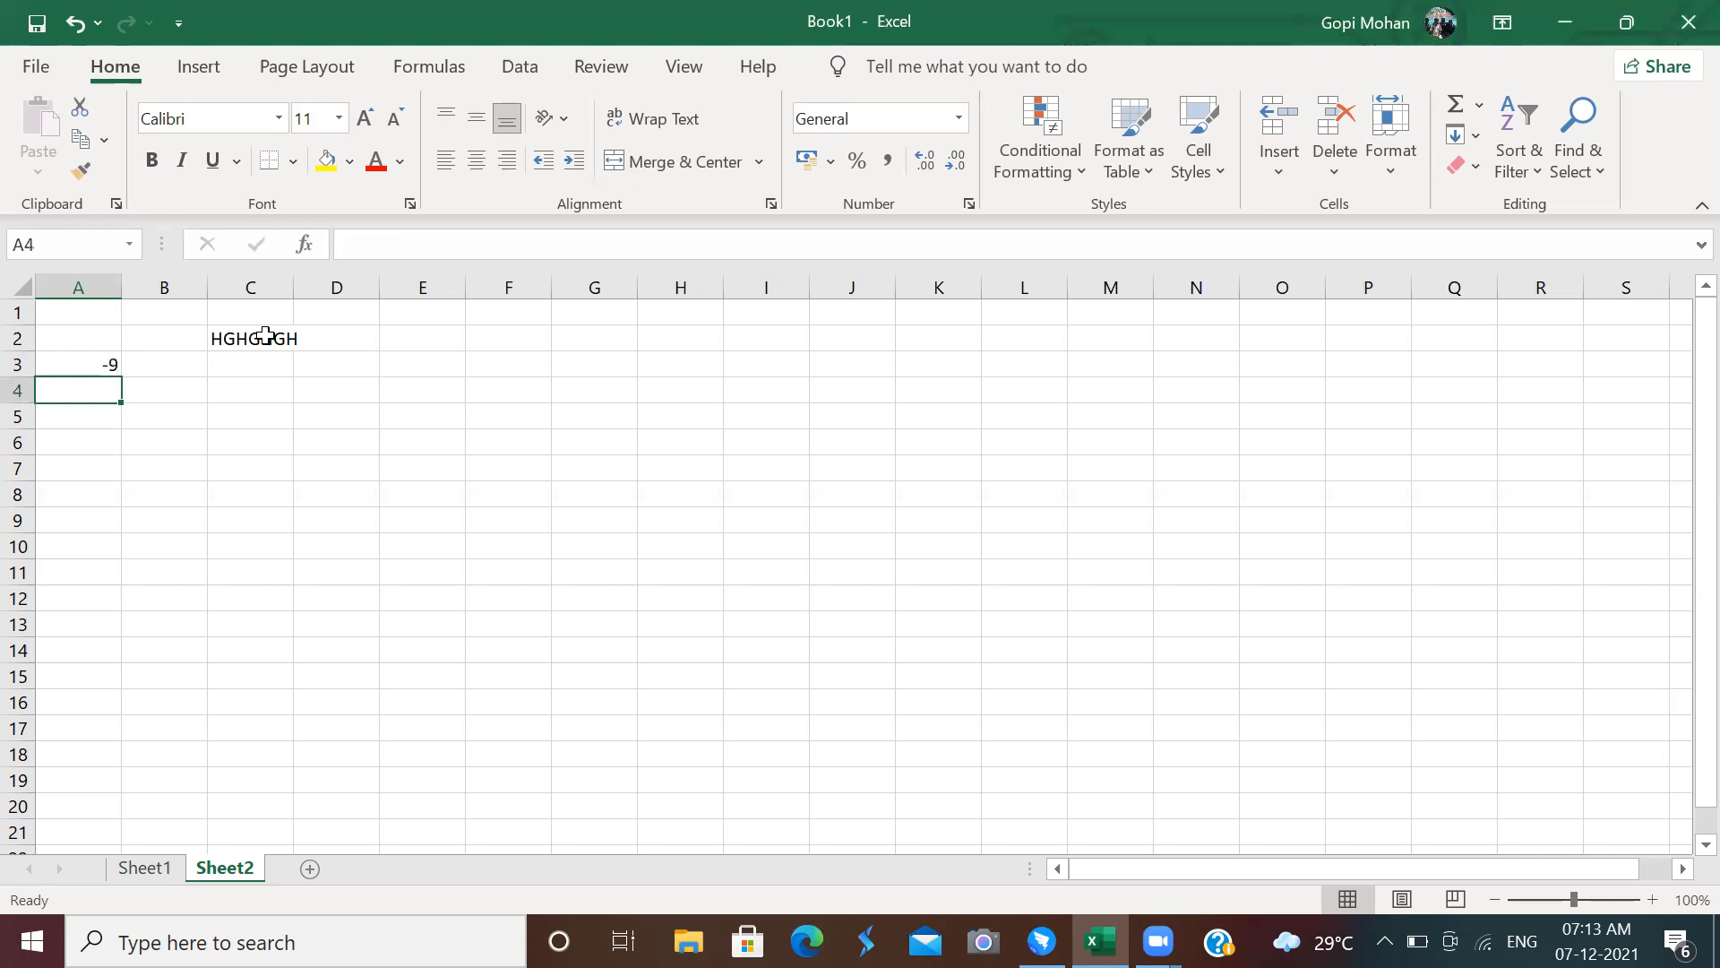
Replace the content of cell A3 with the range reference formula =A1:A2
{"action": "key", "text": "Up"}
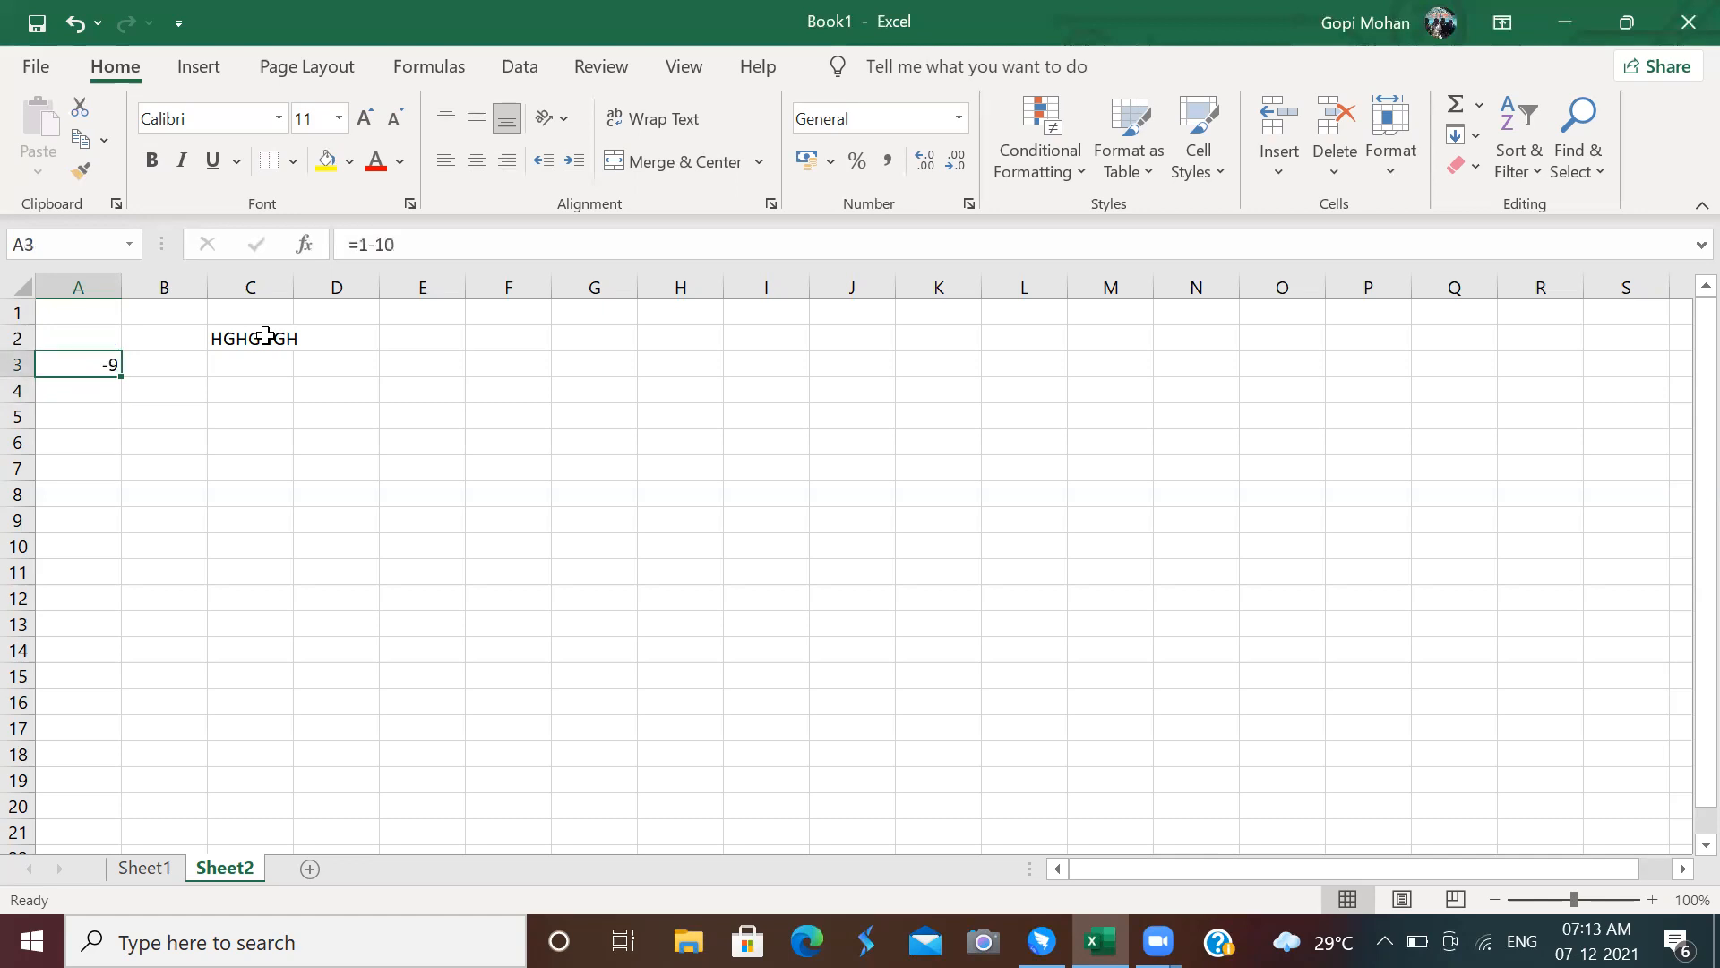
{"action": "type", "text": "="}
{"action": "key", "text": "BackSpace"}
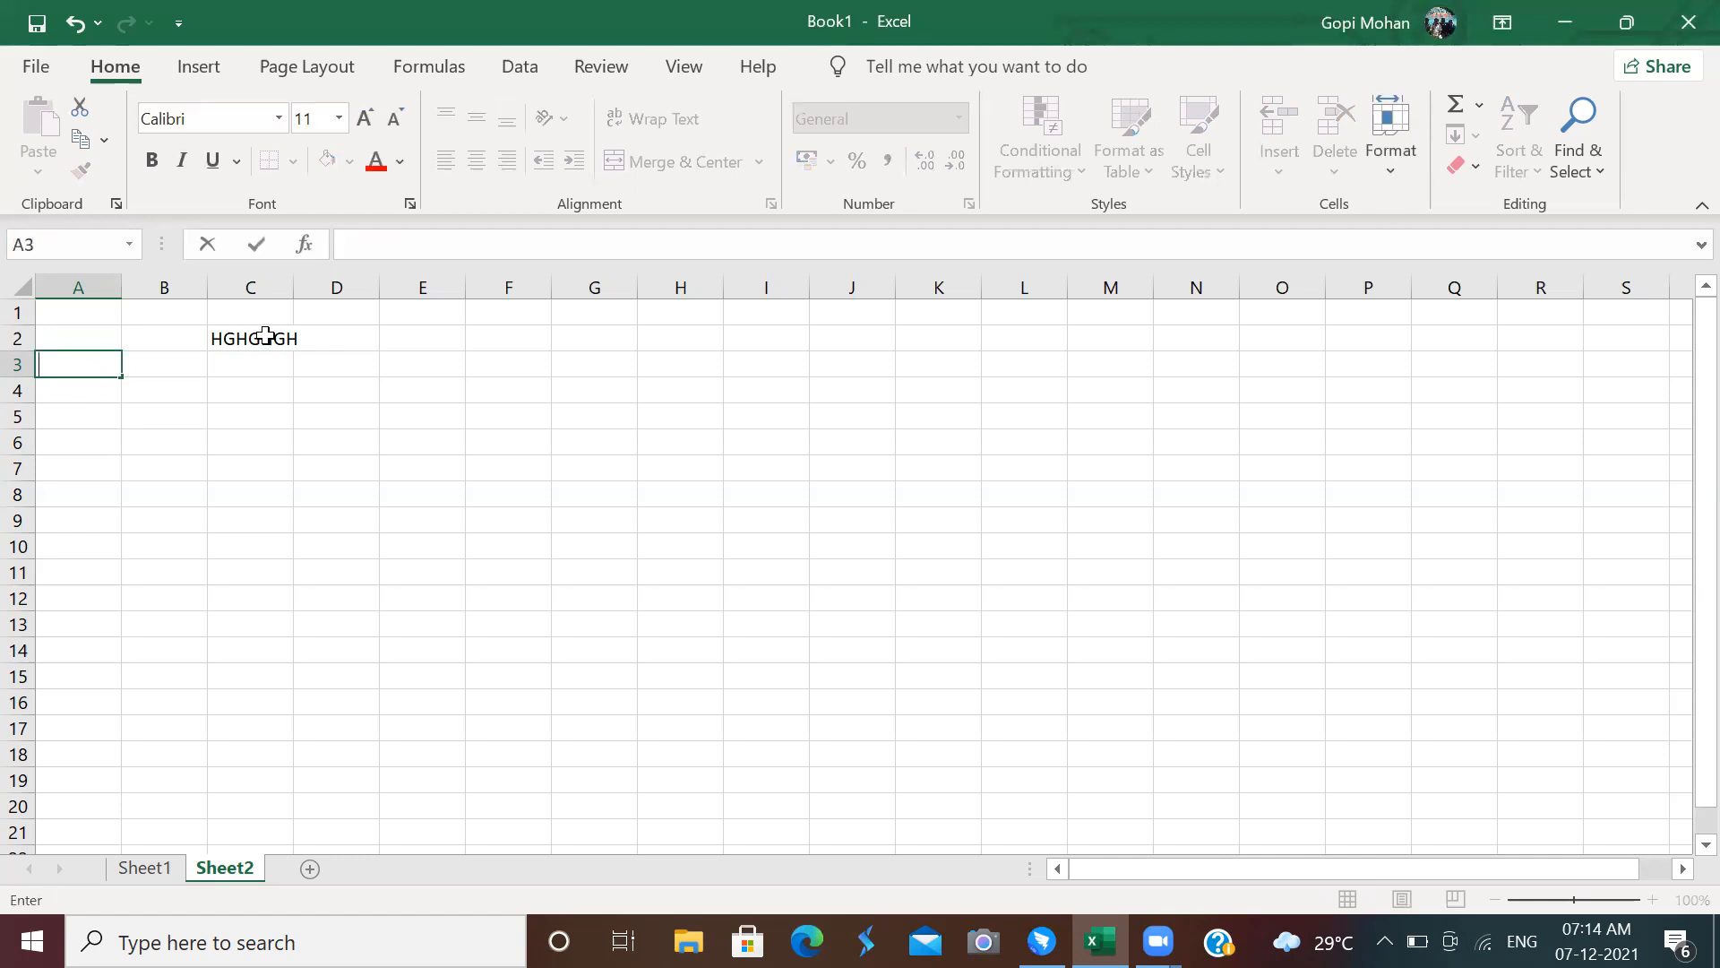
{"action": "type", "text": "="}
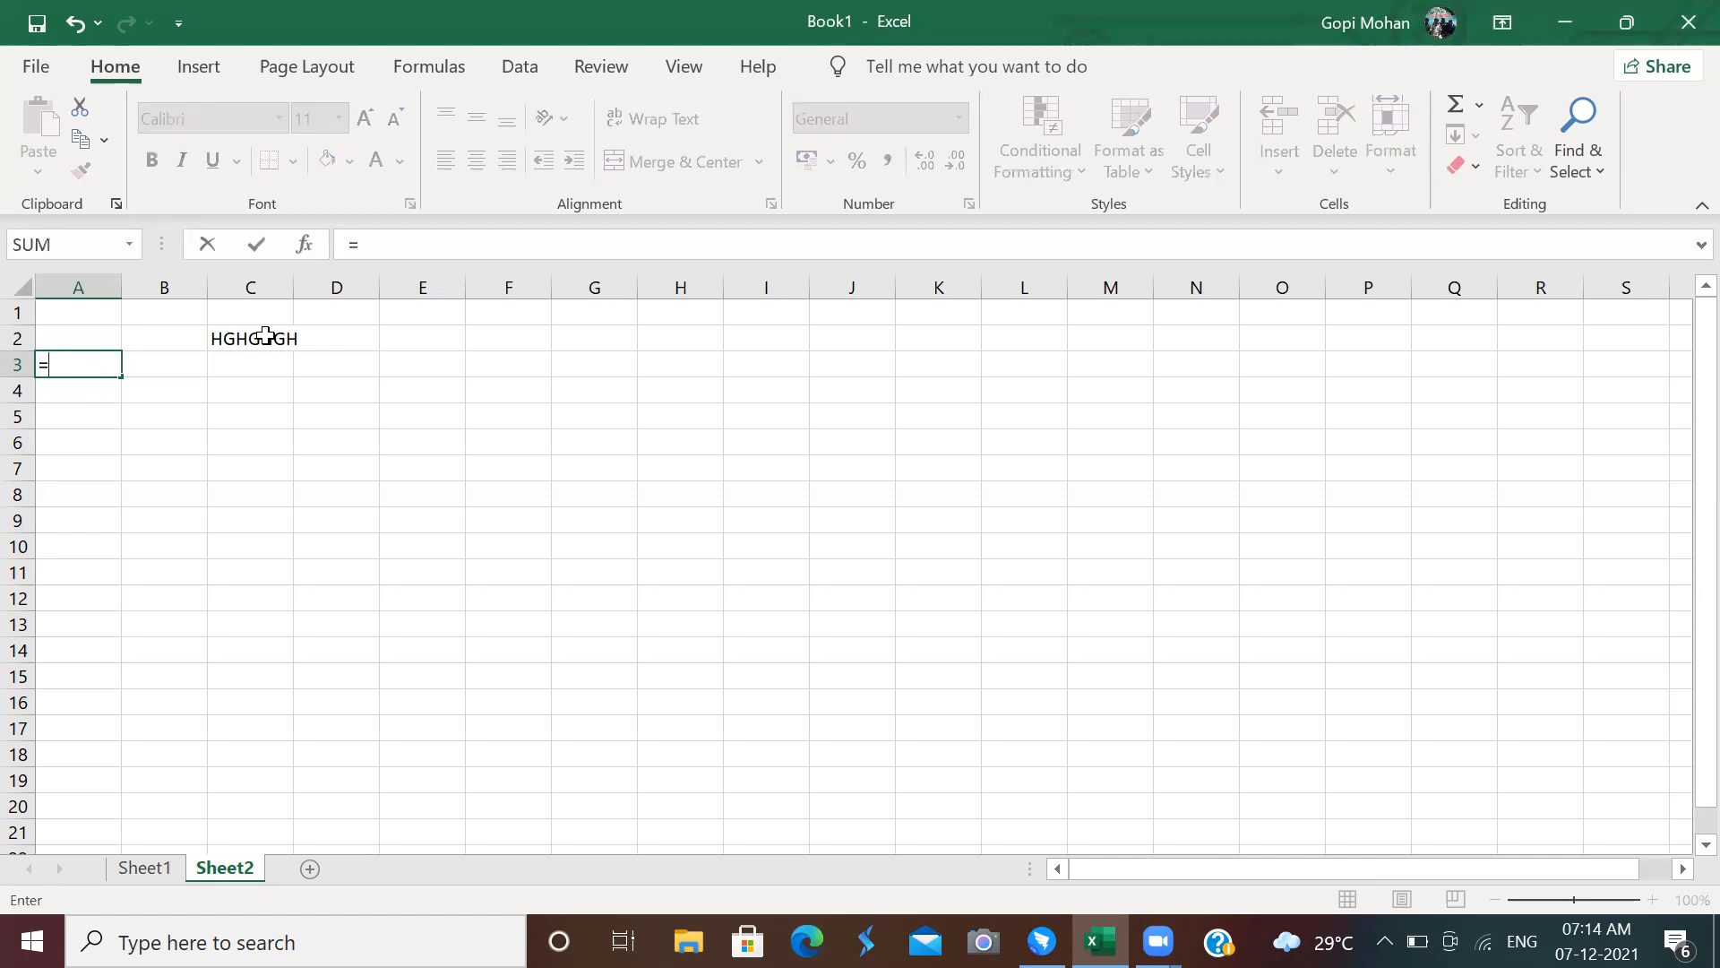
{"action": "type", "text": "A1"}
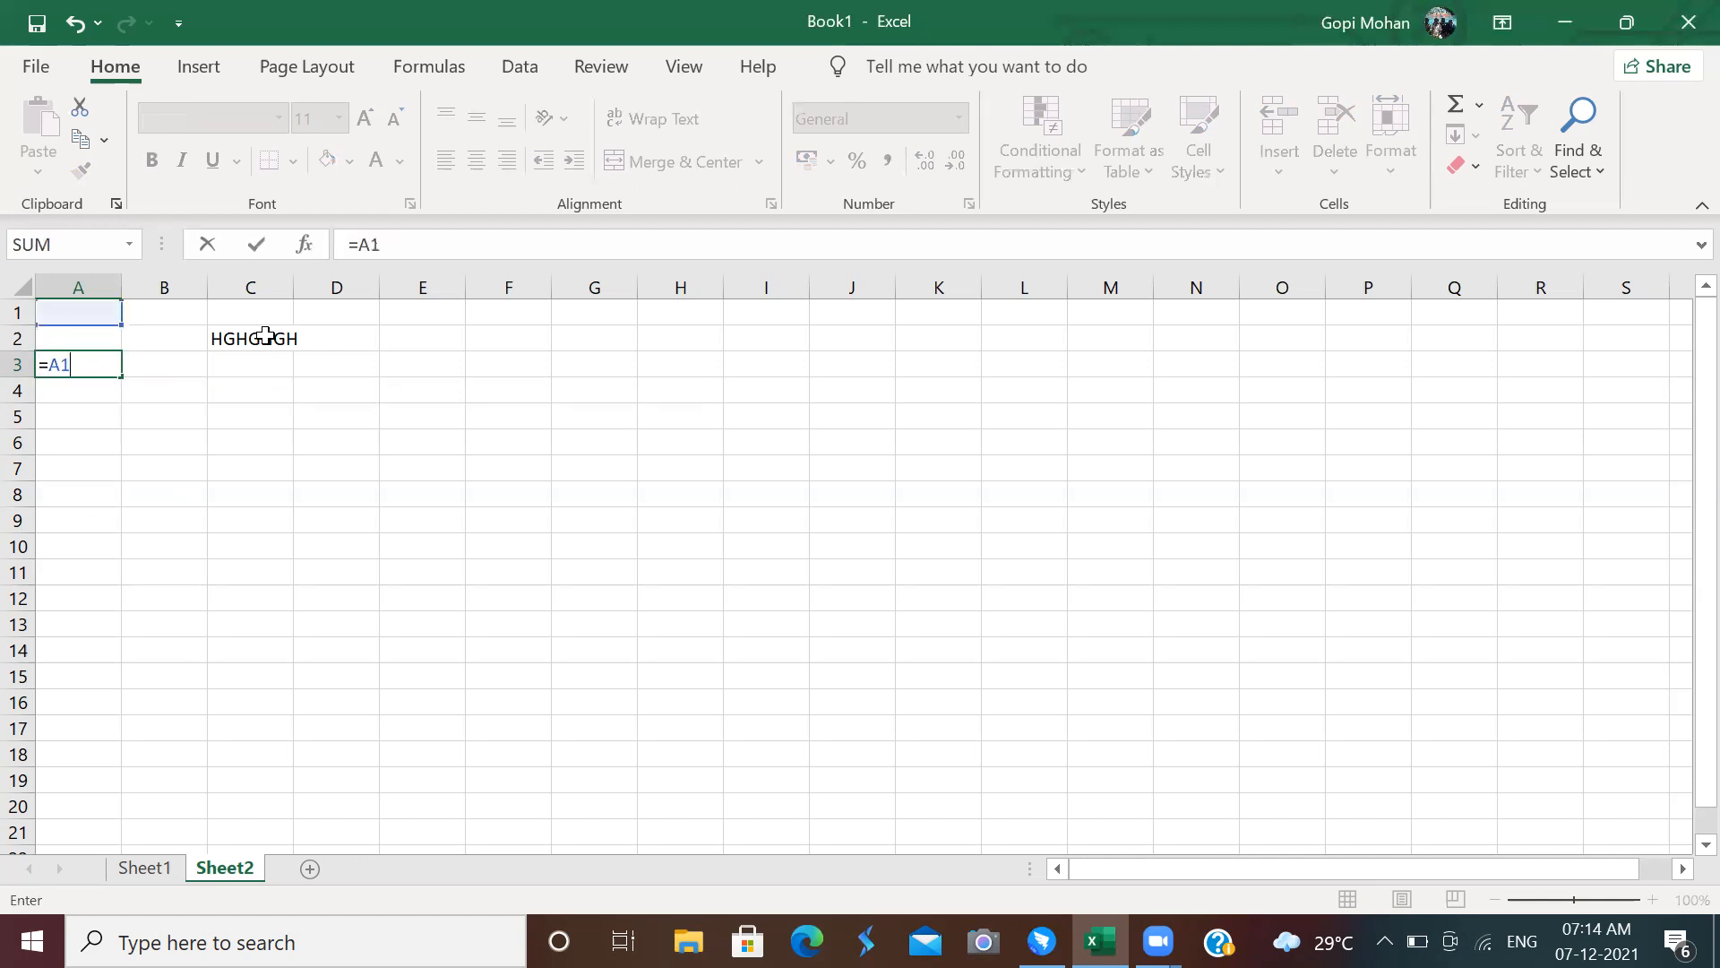
{"action": "type", "text": ":A2"}
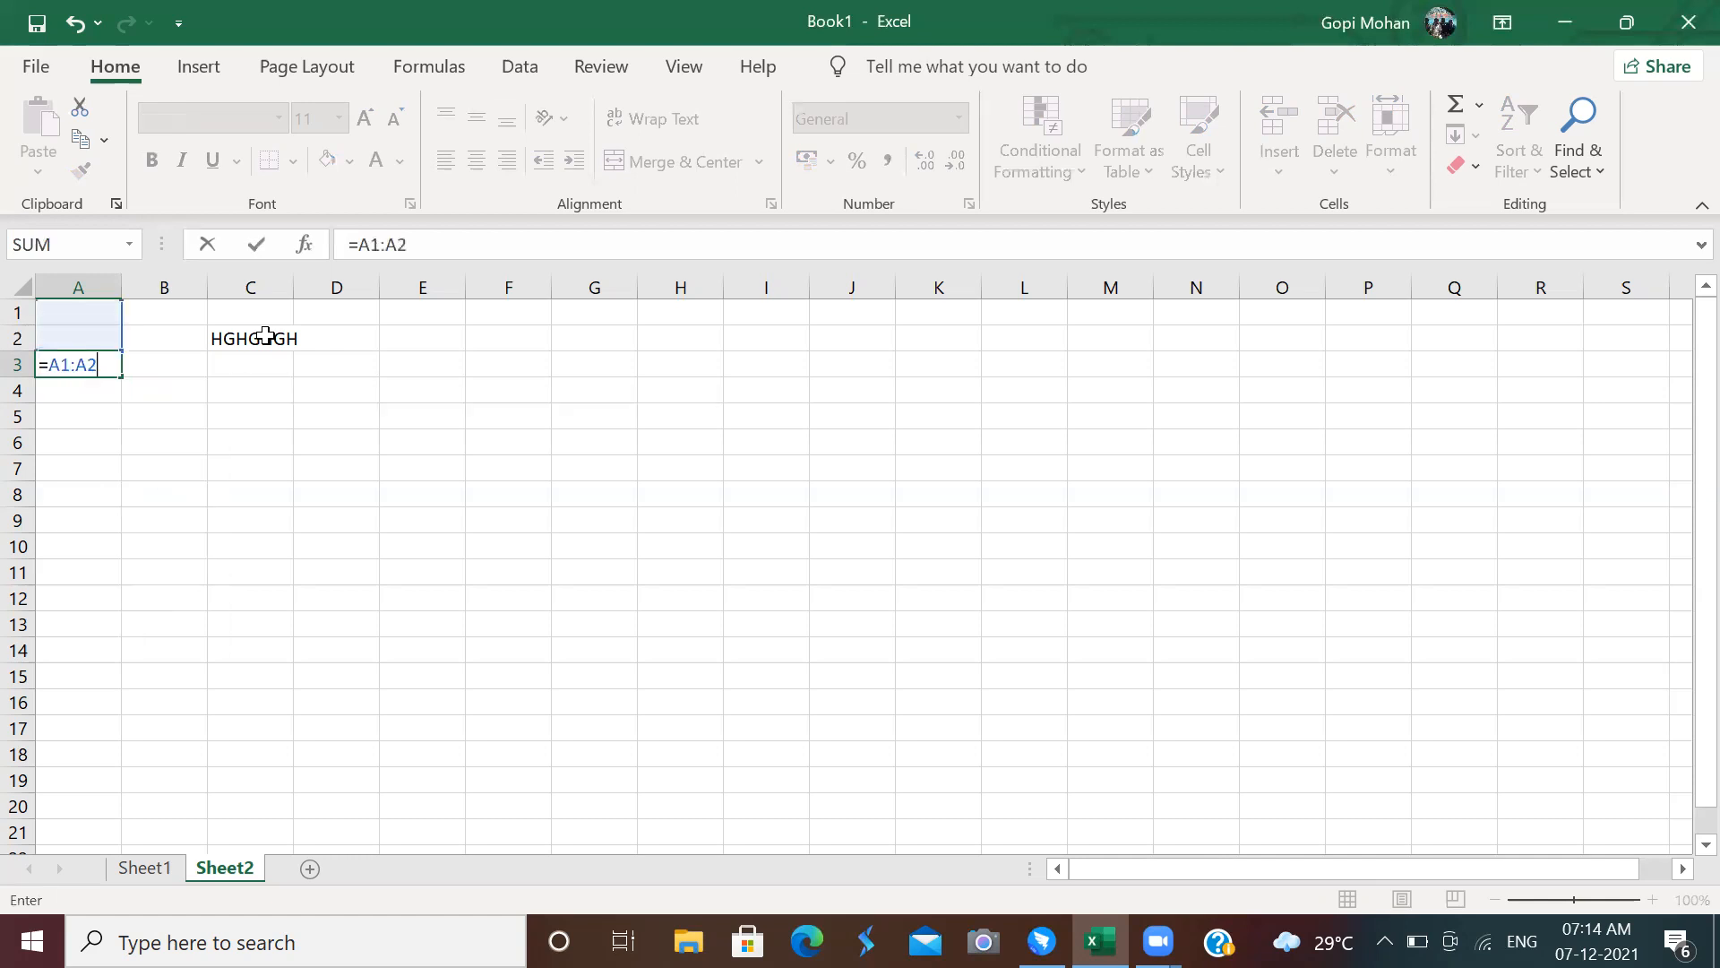
{"action": "key", "text": "Return"}
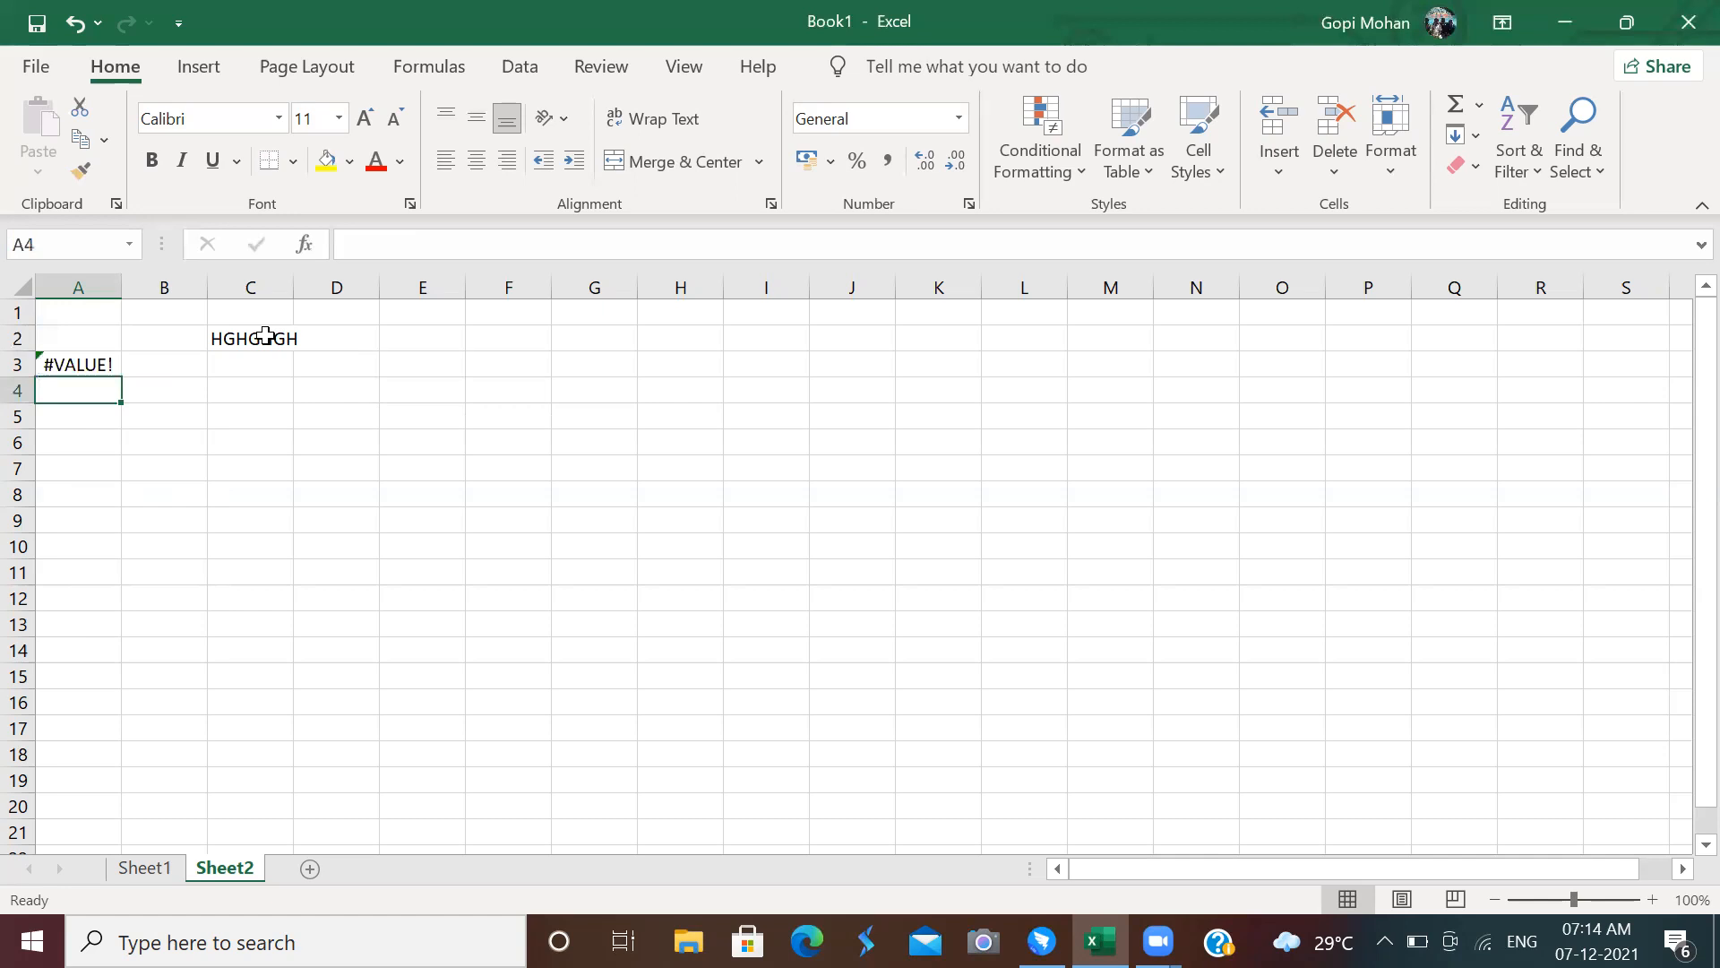
Open cell A3's formula to examine its range reference, and leave the cell for F3
{"action": "key", "text": "Up"}
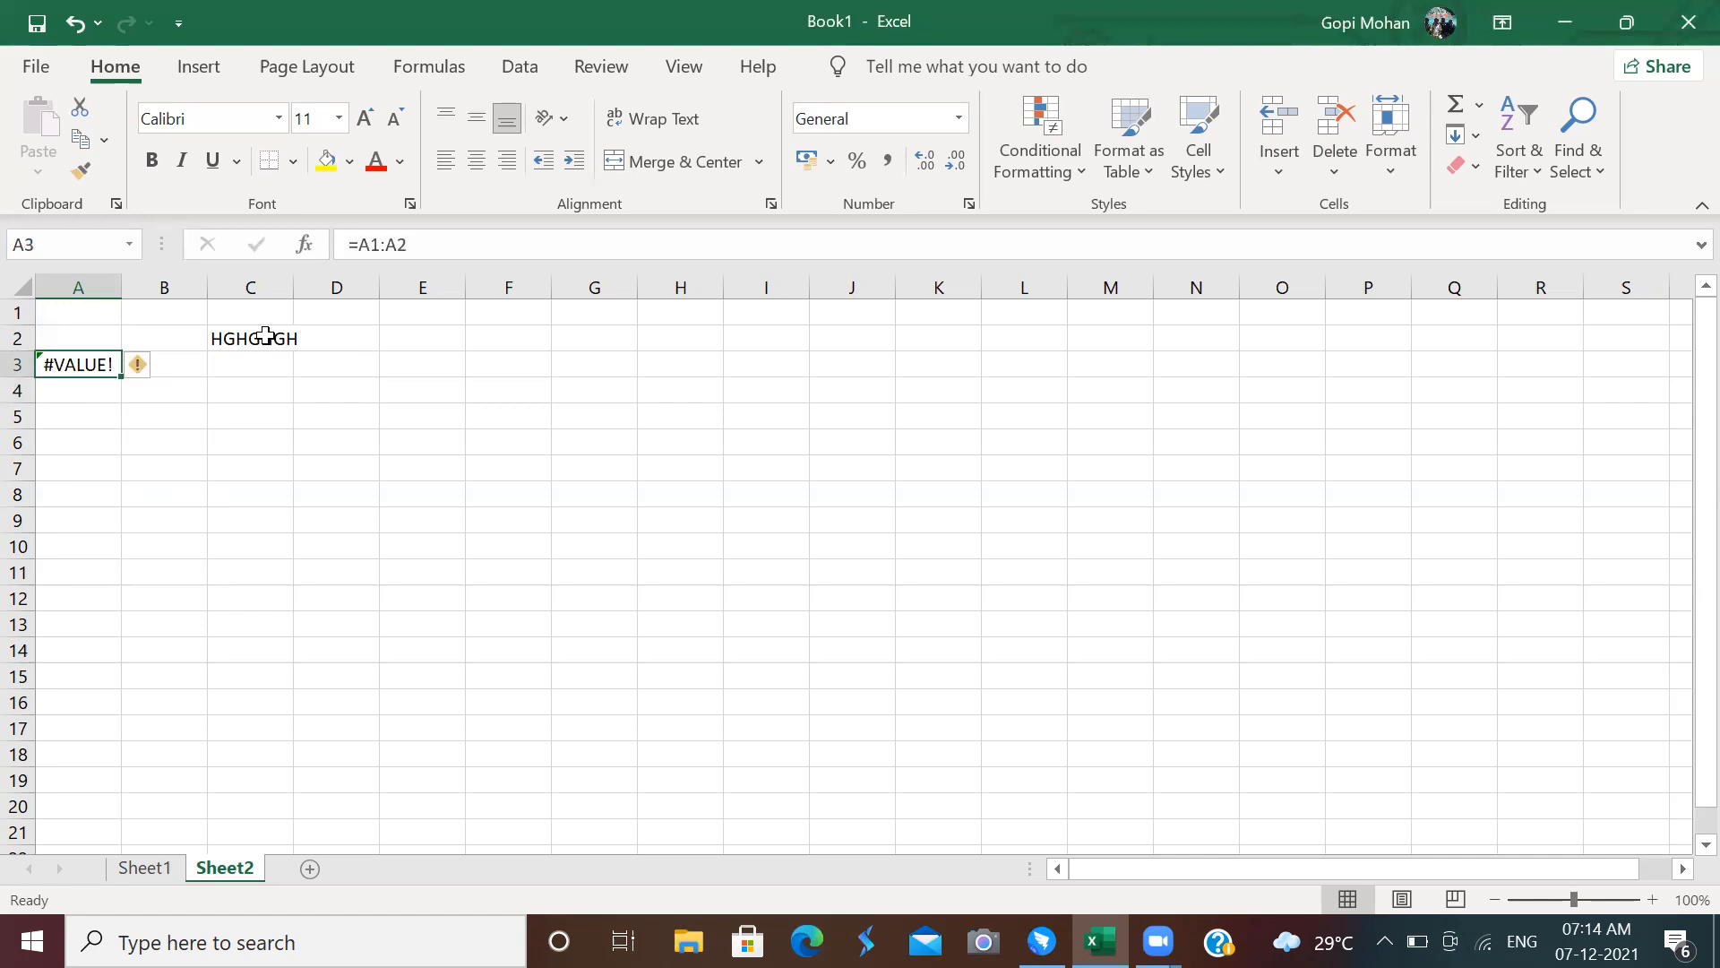
{"action": "left_click", "coordinate": [387, 245]}
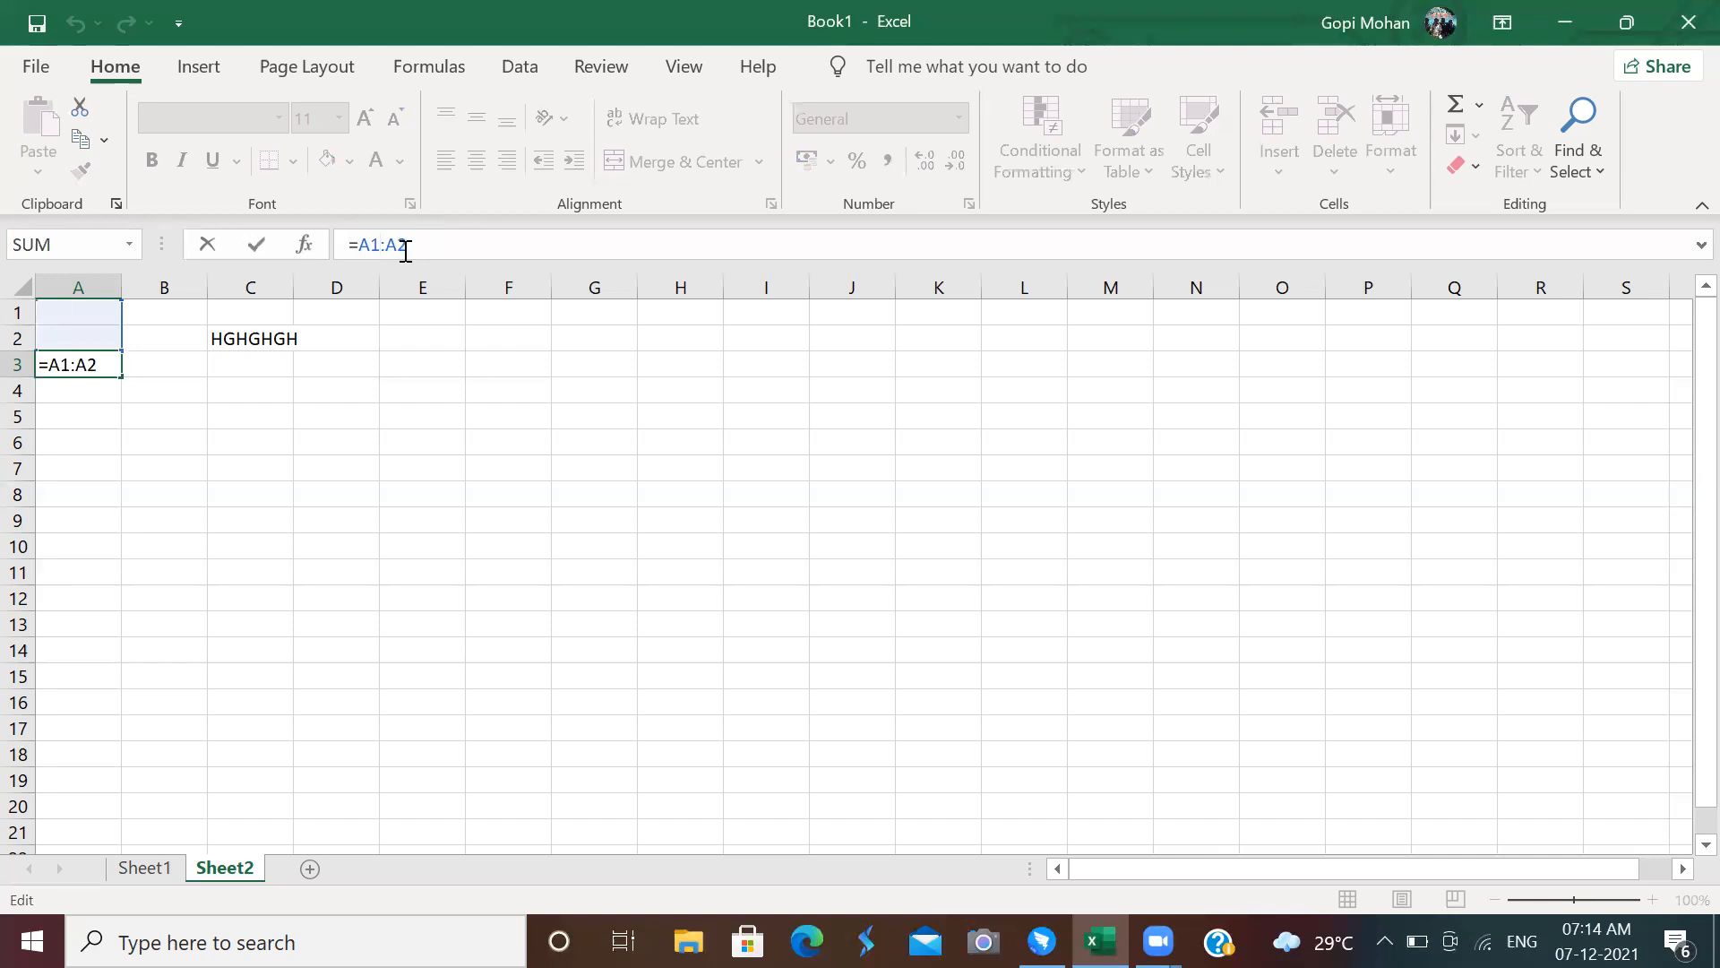
{"action": "left_click", "coordinate": [477, 371]}
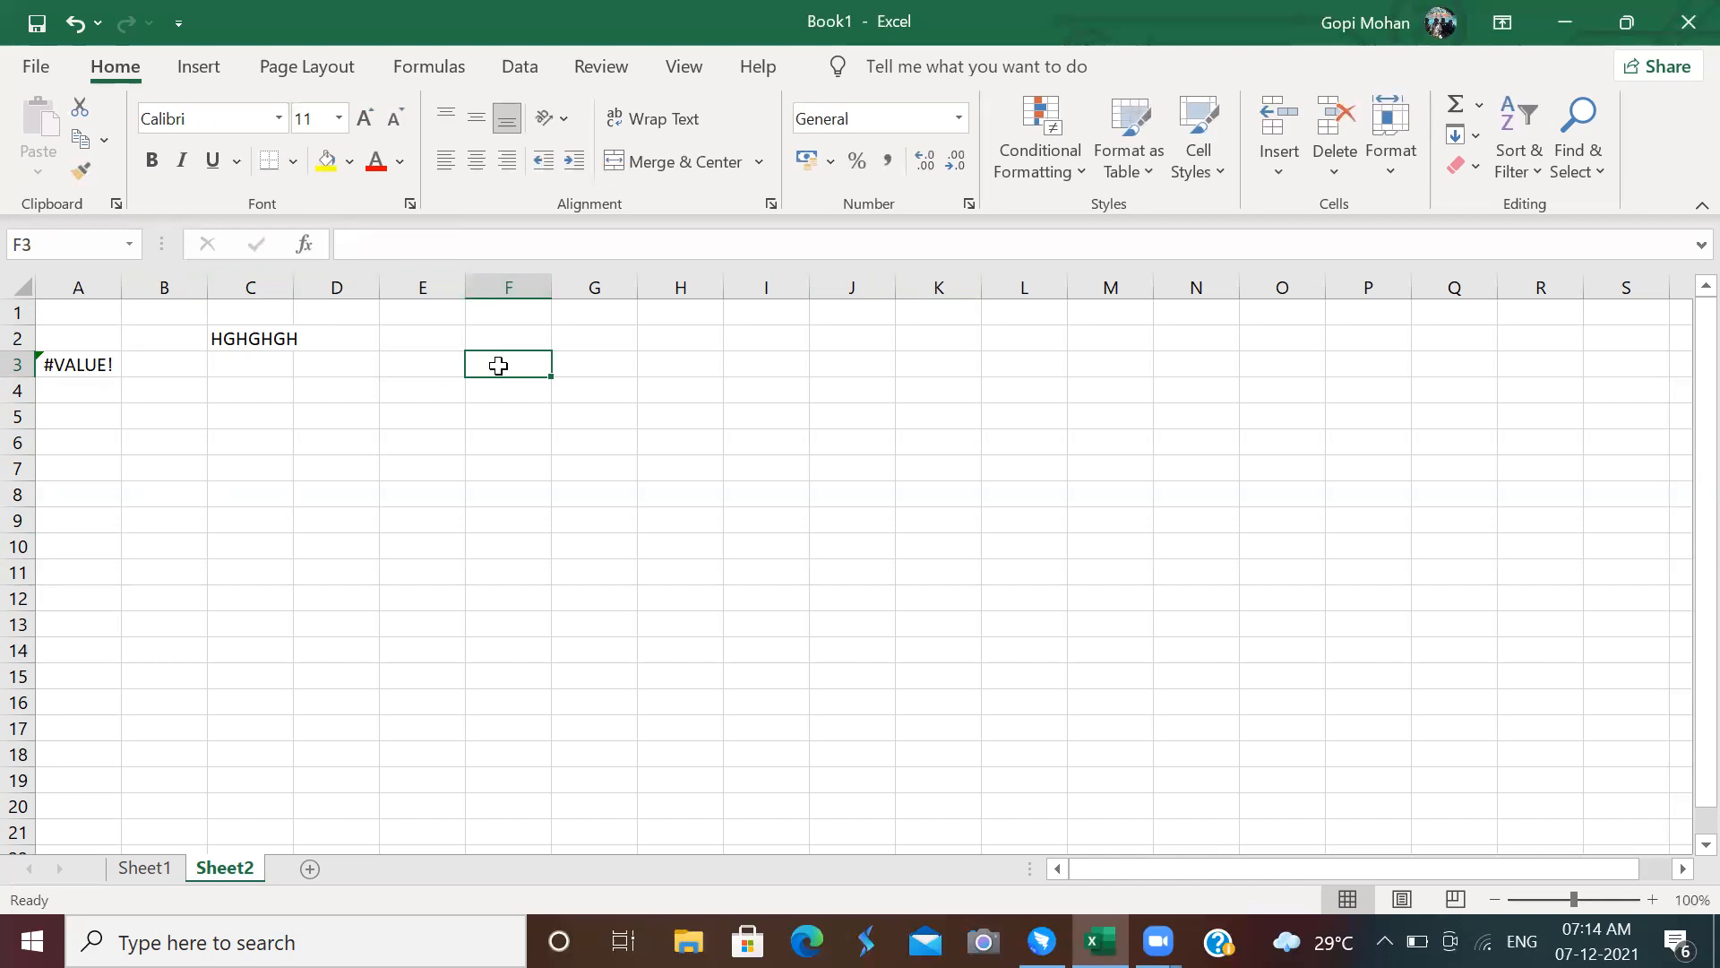
Select the column range F3:F9, and the row range B7:G7 in its place
{"action": "left_click_drag", "start_coordinate": [498, 366], "coordinate": [518, 526]}
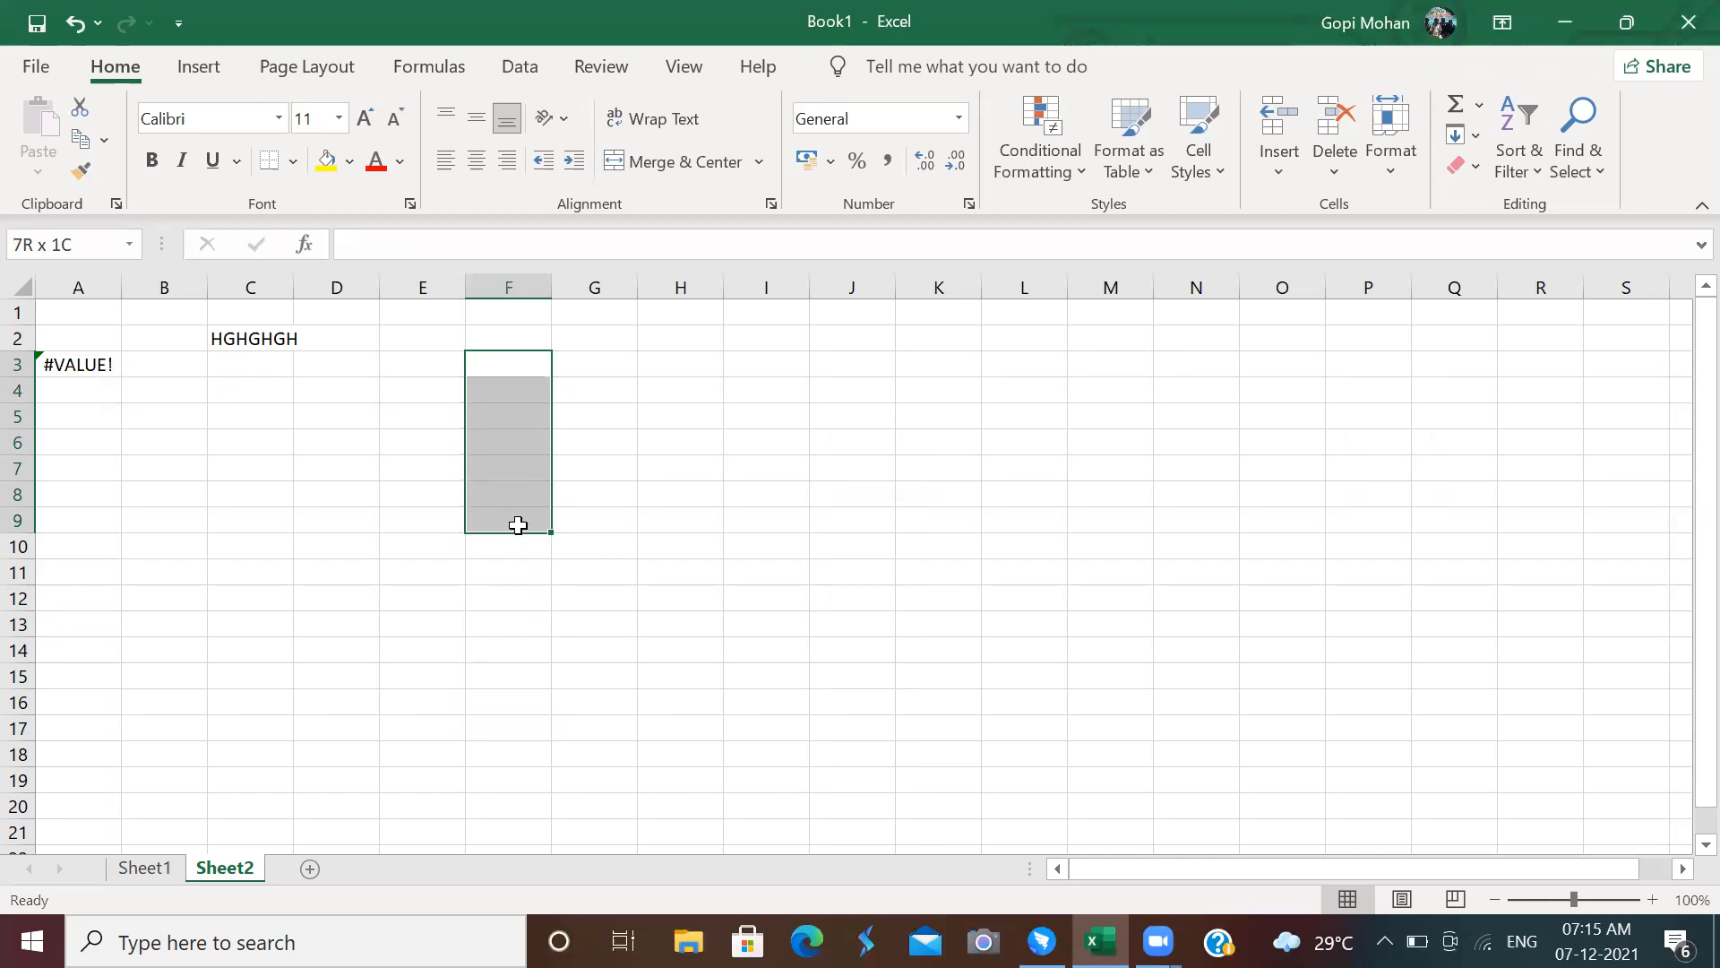
{"action": "left_click_drag", "start_coordinate": [518, 526], "coordinate": [518, 525]}
{"action": "left_click", "coordinate": [168, 471]}
{"action": "left_click_drag", "start_coordinate": [168, 472], "coordinate": [628, 466]}
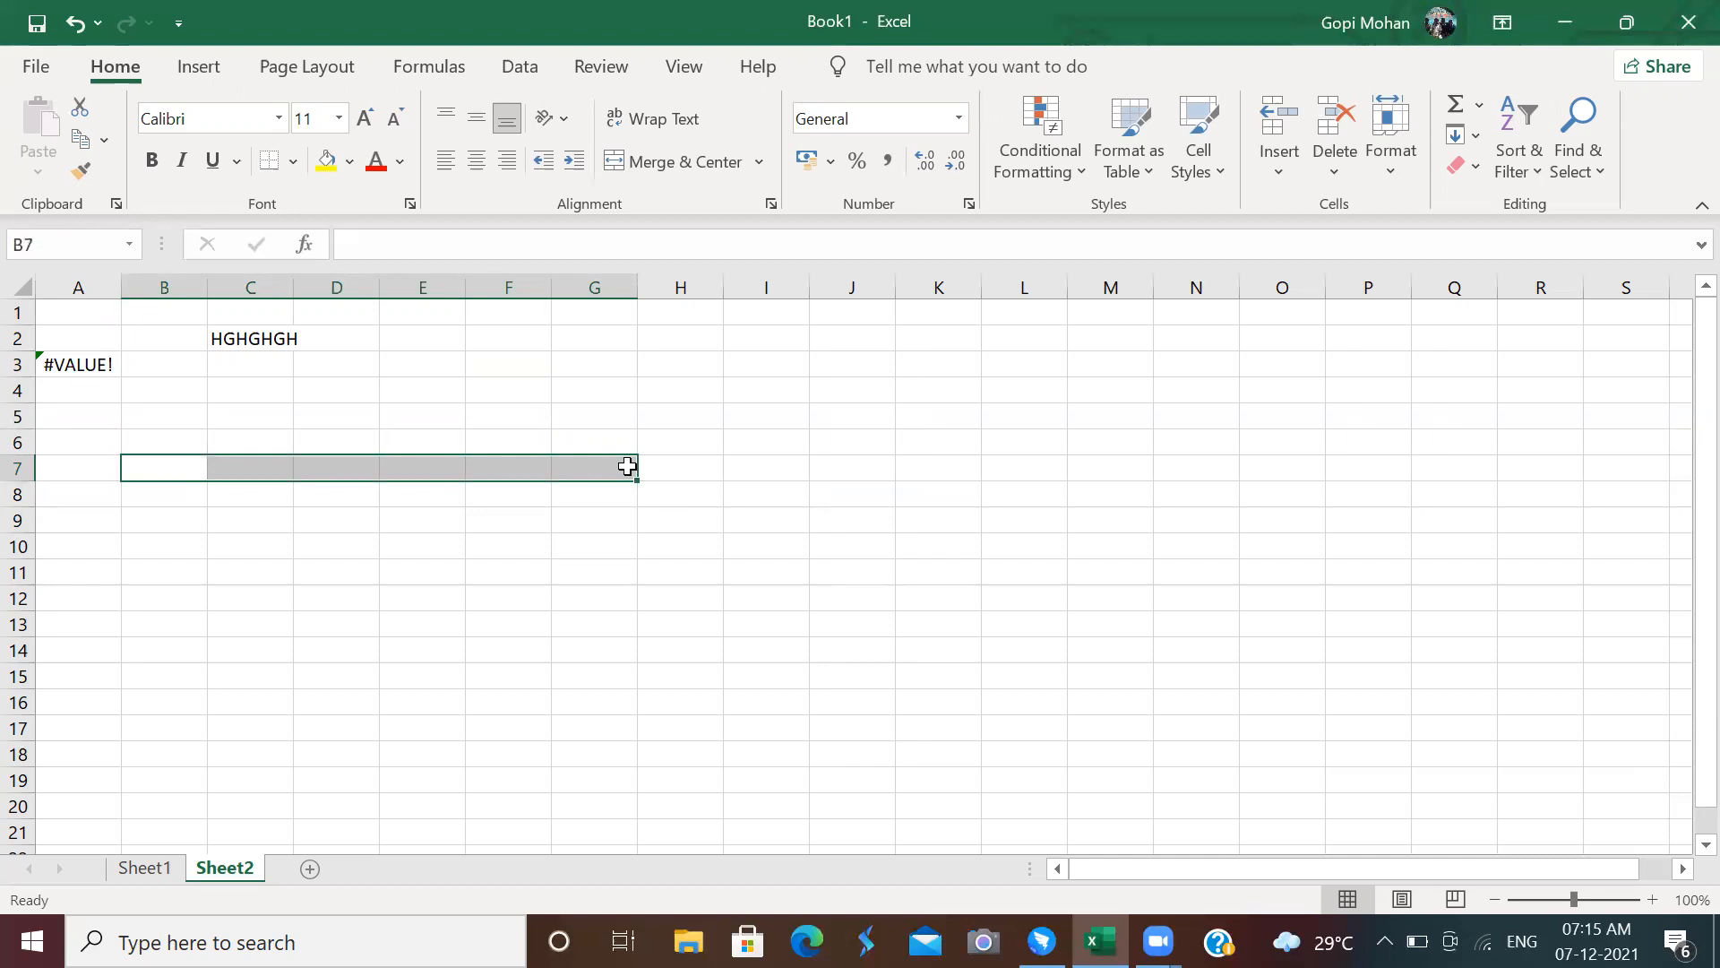
Select the column range G5:G13, and the row range C7:H7 in its place
{"action": "left_click", "coordinate": [594, 408]}
{"action": "left_click_drag", "start_coordinate": [595, 414], "coordinate": [599, 549]}
{"action": "key", "text": "shift+Down"}
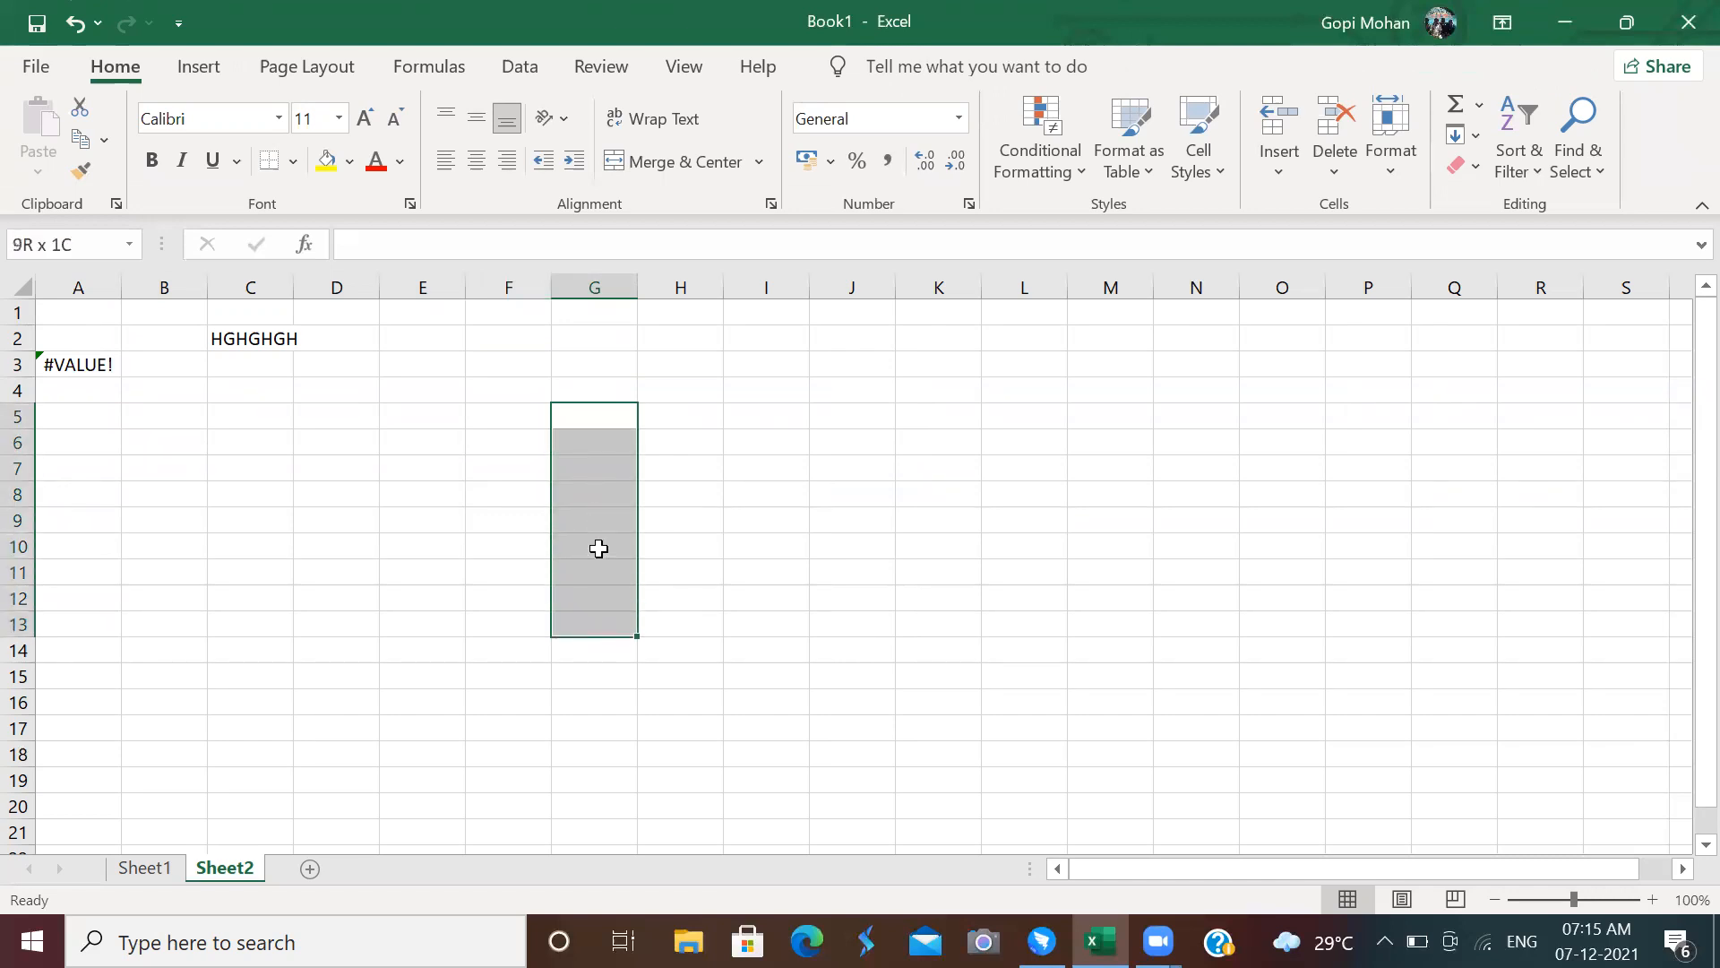
{"action": "left_click", "coordinate": [451, 473]}
{"action": "left_click_drag", "start_coordinate": [253, 462], "coordinate": [701, 467]}
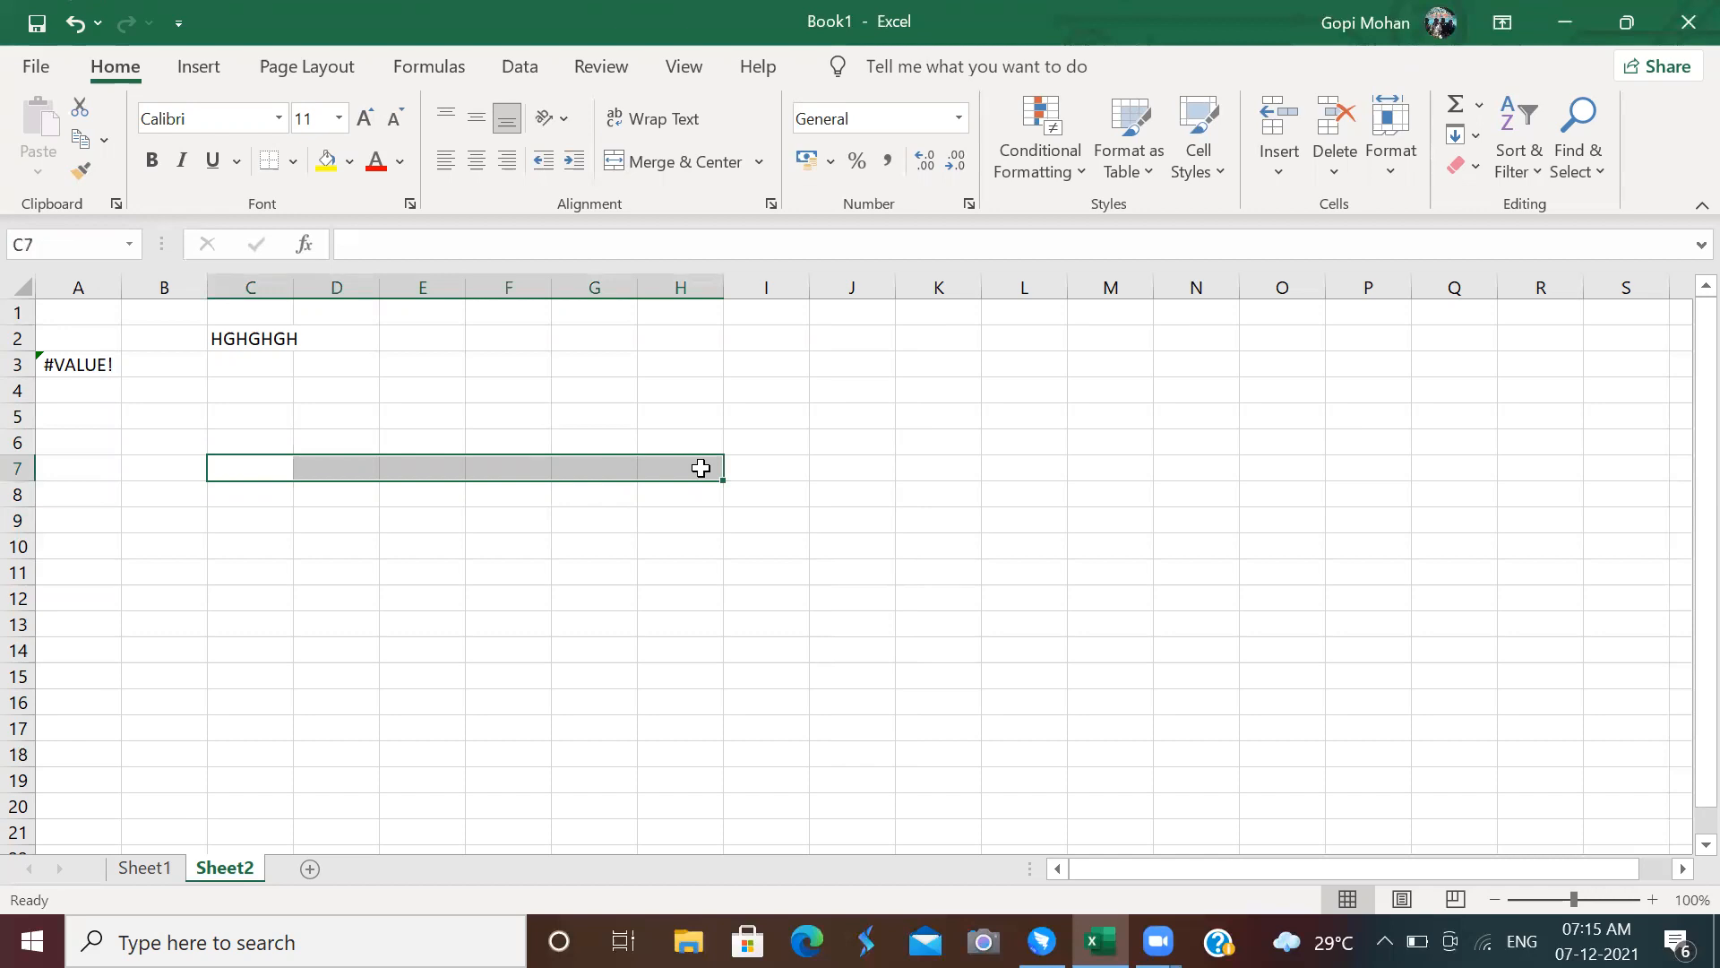
Select the two-column block C5:D10, and the single-column range E5:E11 in its place
{"action": "left_click", "coordinate": [491, 570]}
{"action": "left_click_drag", "start_coordinate": [242, 409], "coordinate": [375, 544]}
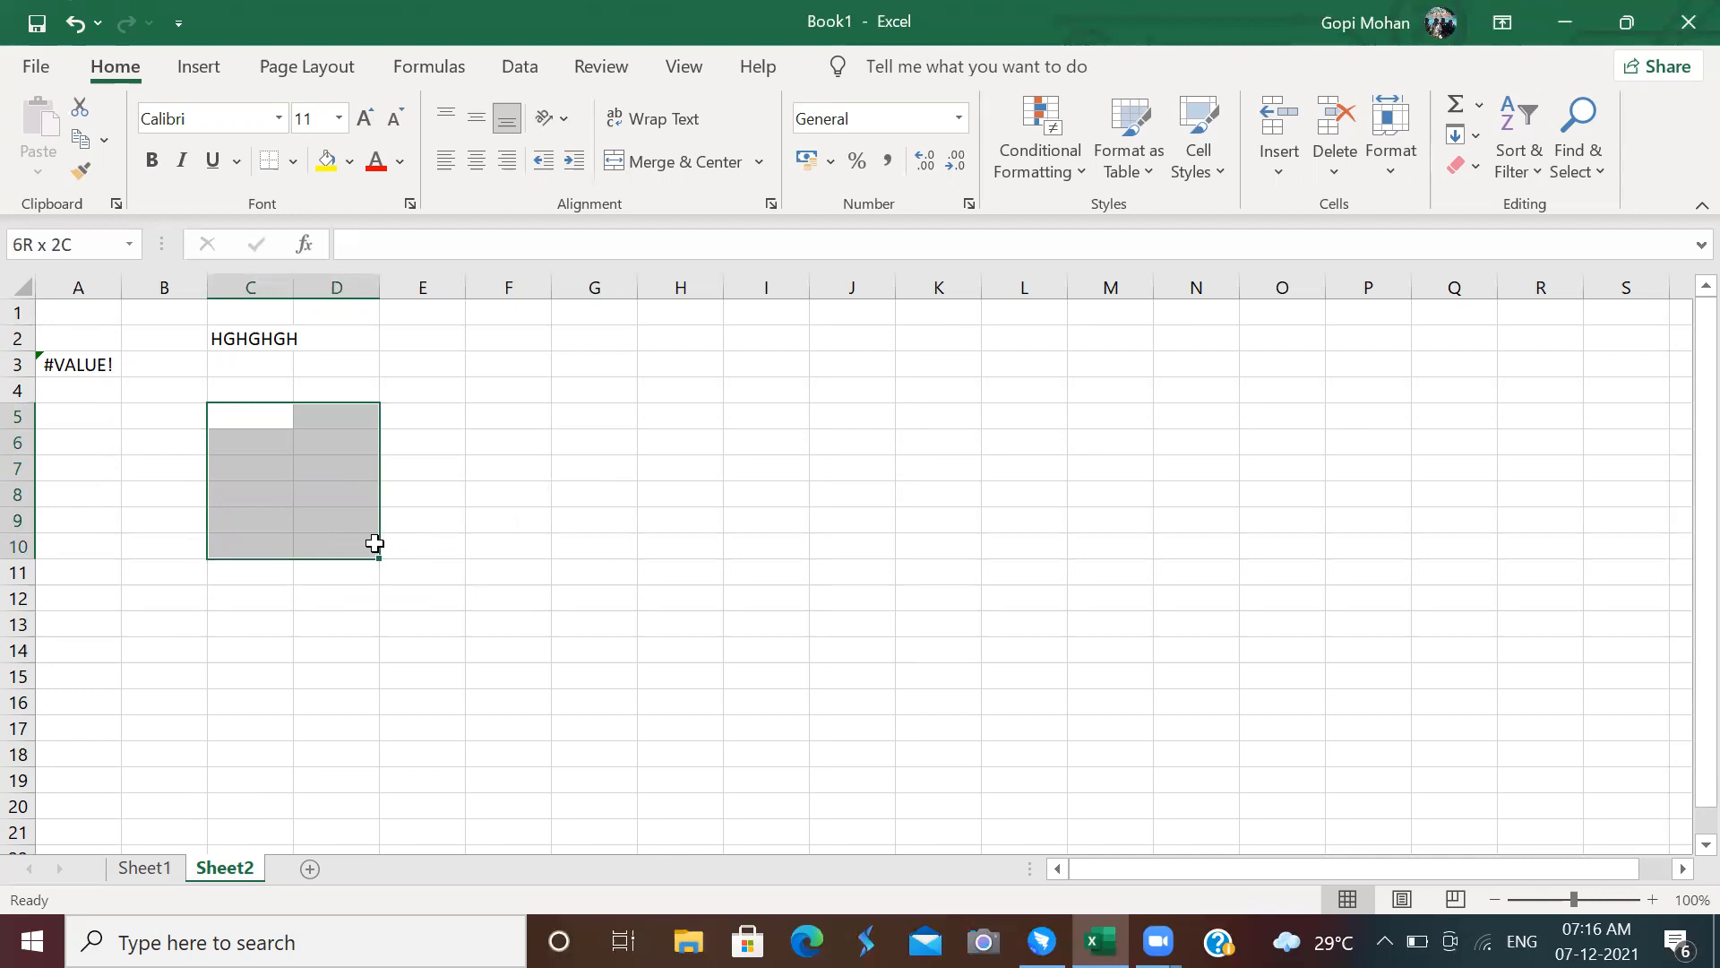
{"action": "left_click_drag", "start_coordinate": [375, 544], "coordinate": [374, 549]}
{"action": "left_click", "coordinate": [438, 410]}
{"action": "left_click_drag", "start_coordinate": [438, 411], "coordinate": [434, 567]}
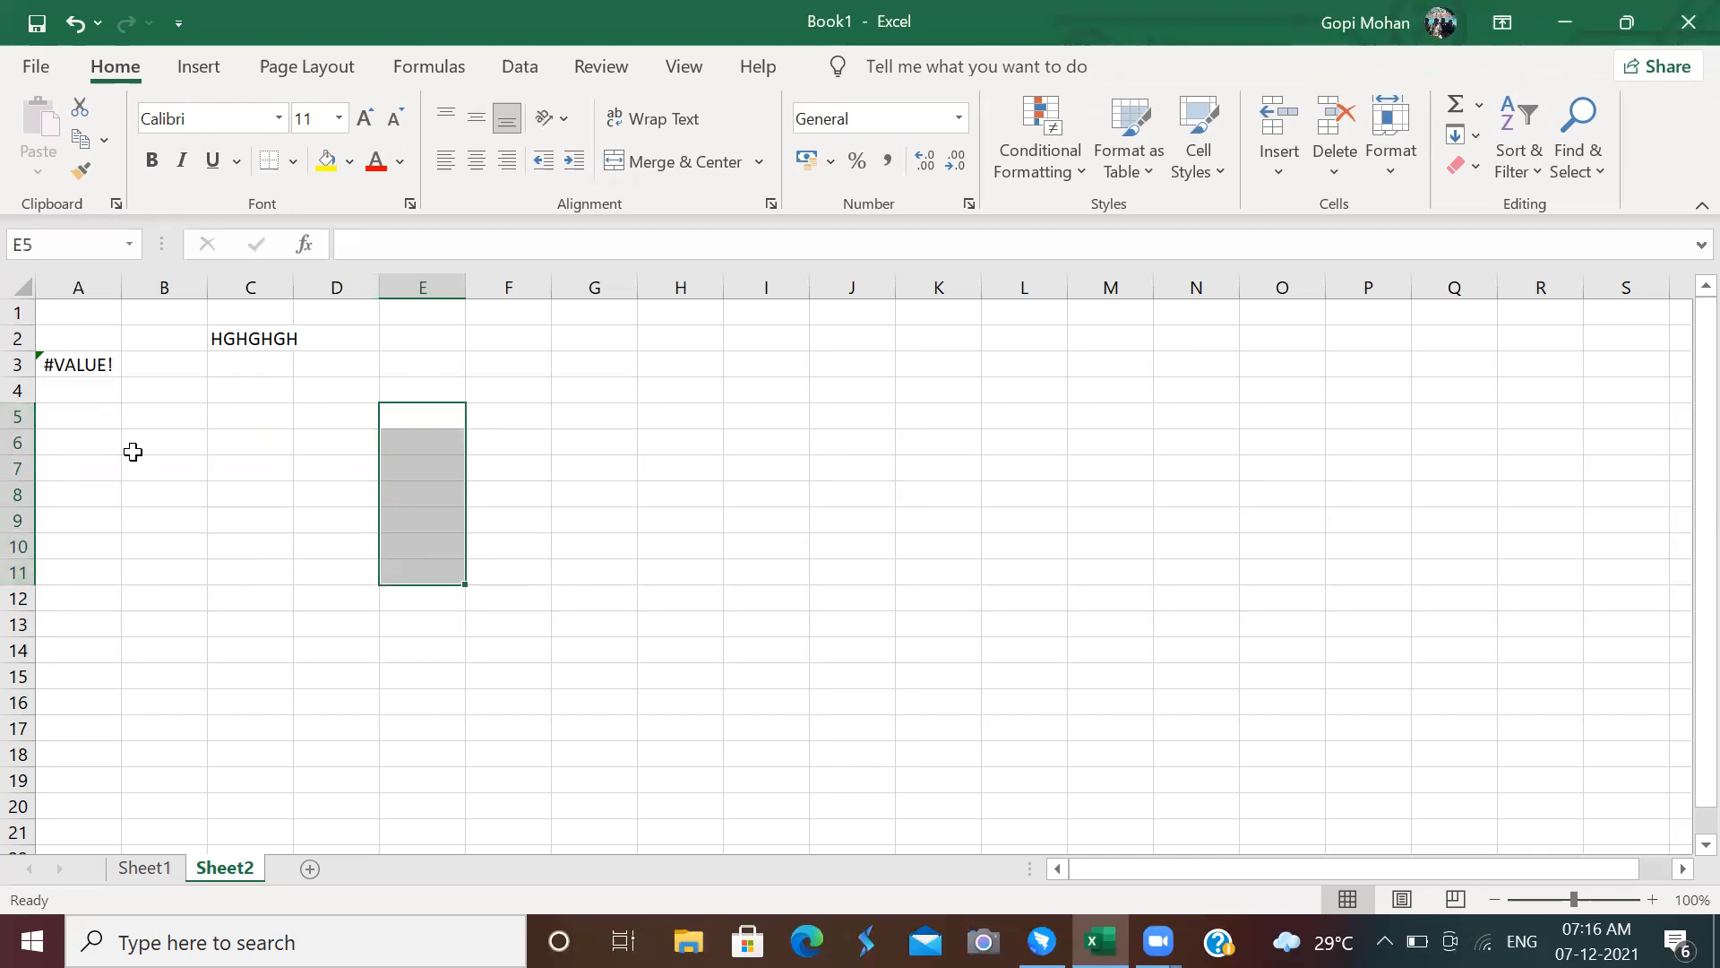
Select the row range B7:F7, and the multi-row, multi-column block C6:F12 in its place
{"action": "left_click", "coordinate": [71, 579]}
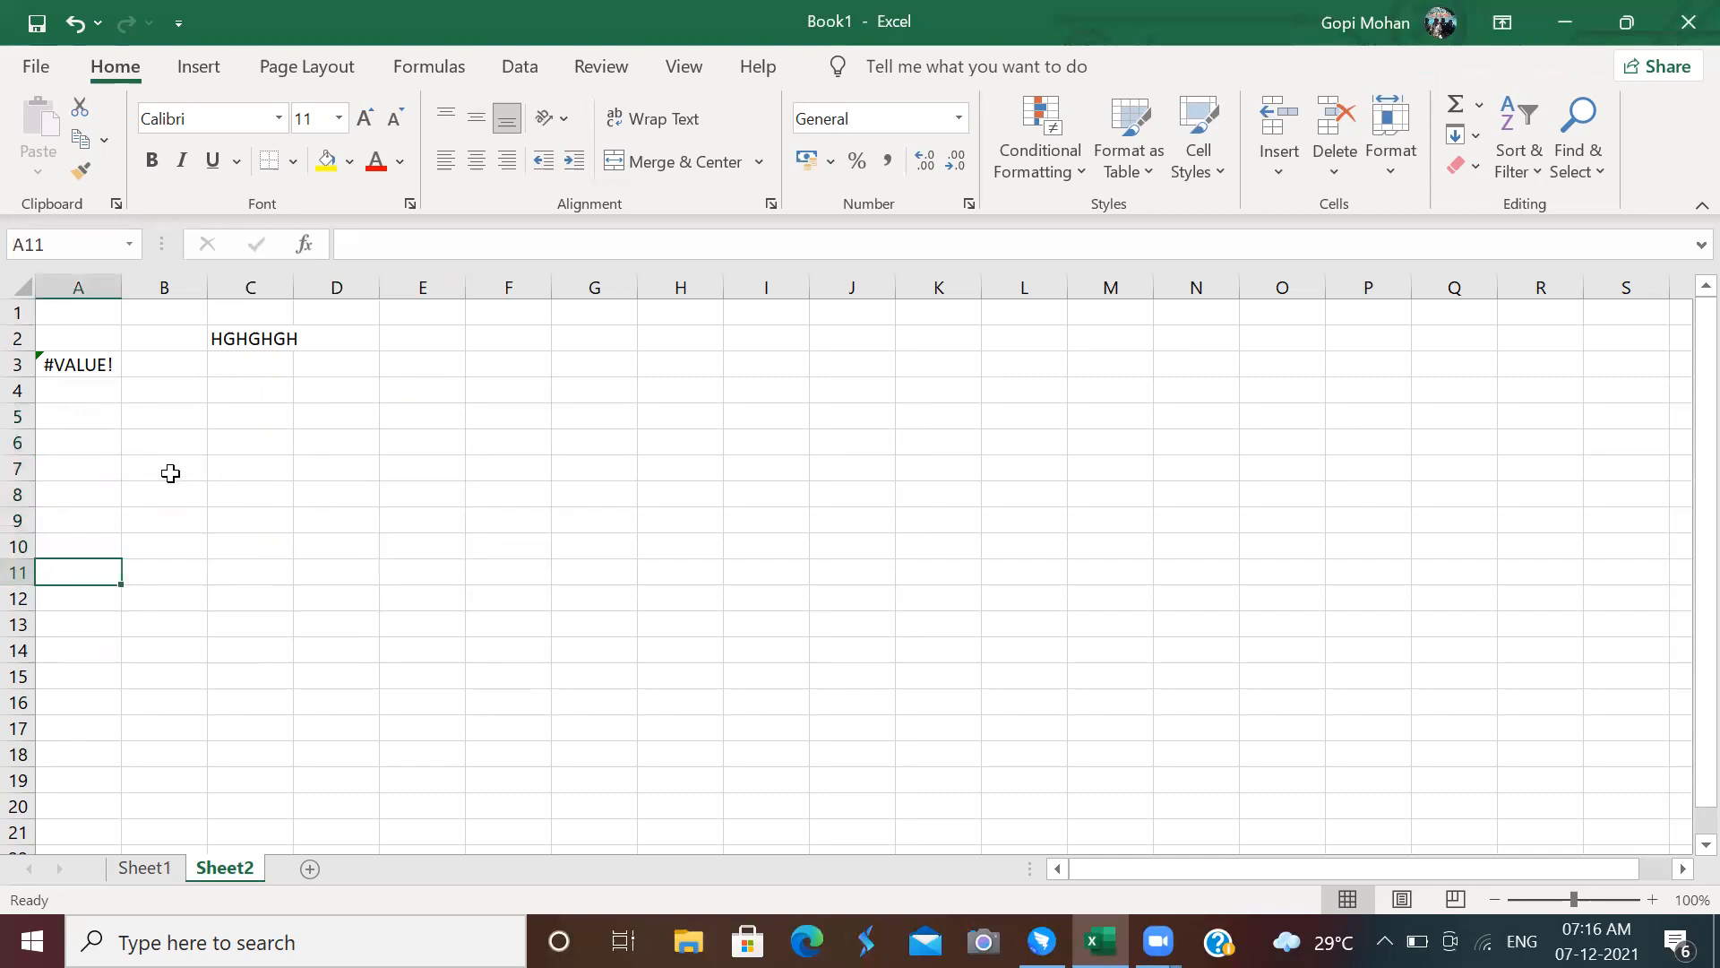
{"action": "left_click_drag", "start_coordinate": [170, 473], "coordinate": [520, 469]}
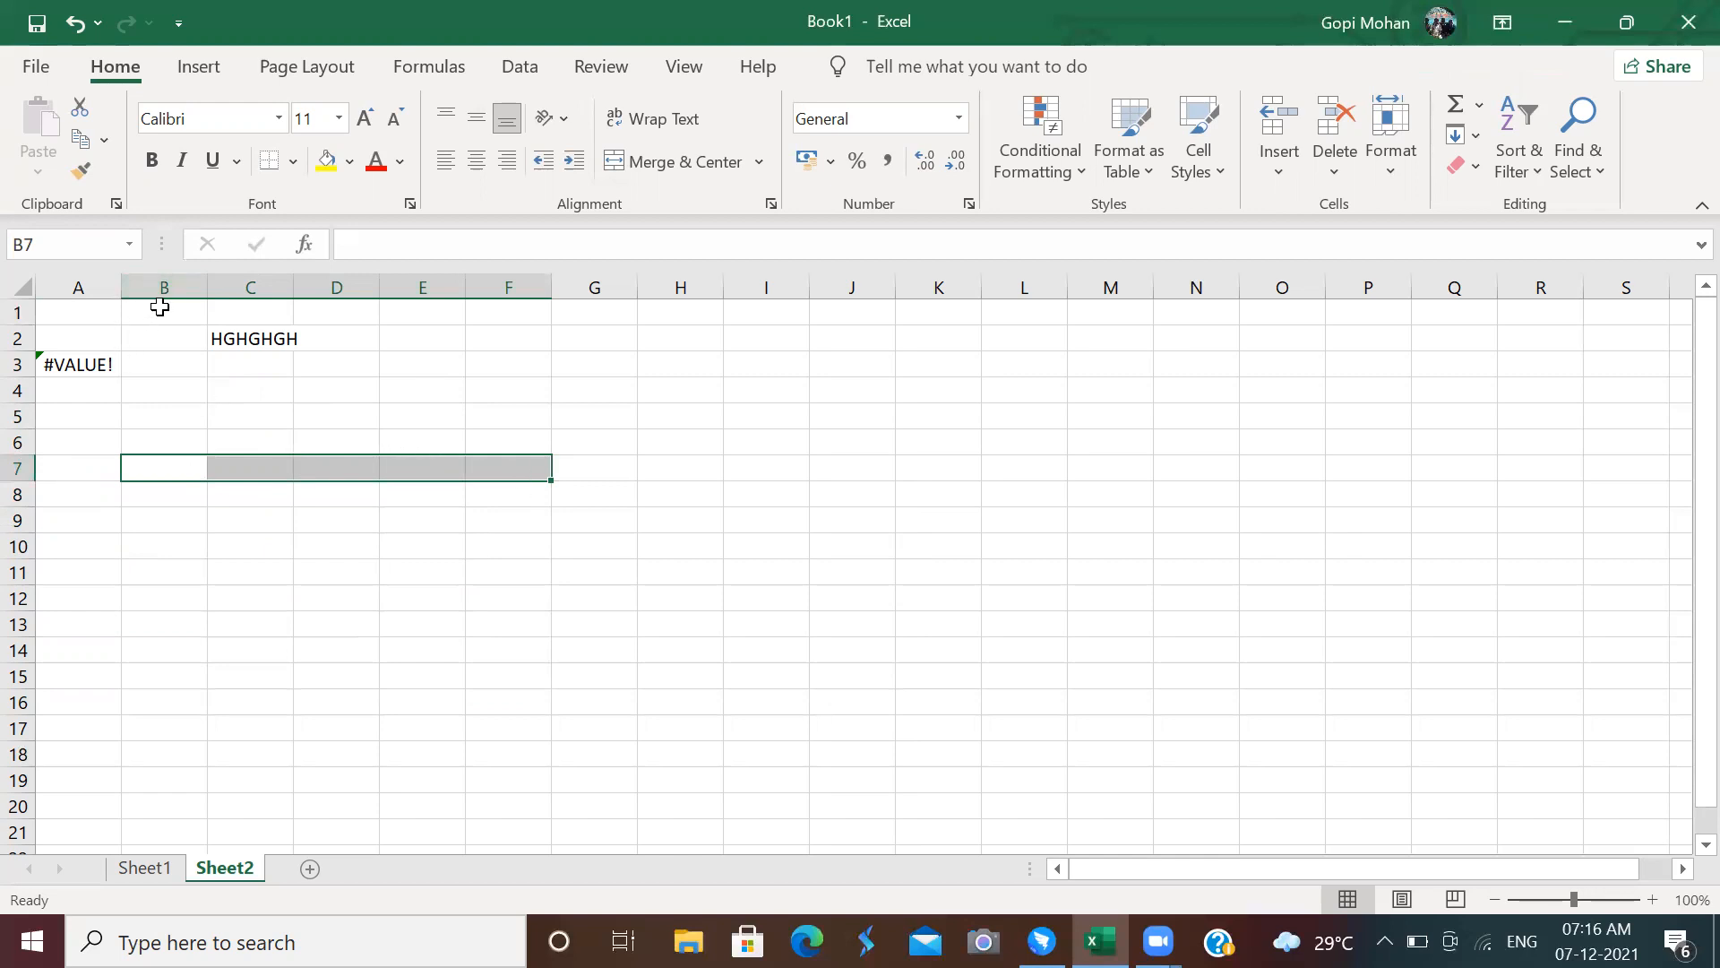
{"action": "left_click", "coordinate": [385, 601]}
{"action": "left_click_drag", "start_coordinate": [254, 441], "coordinate": [484, 600]}
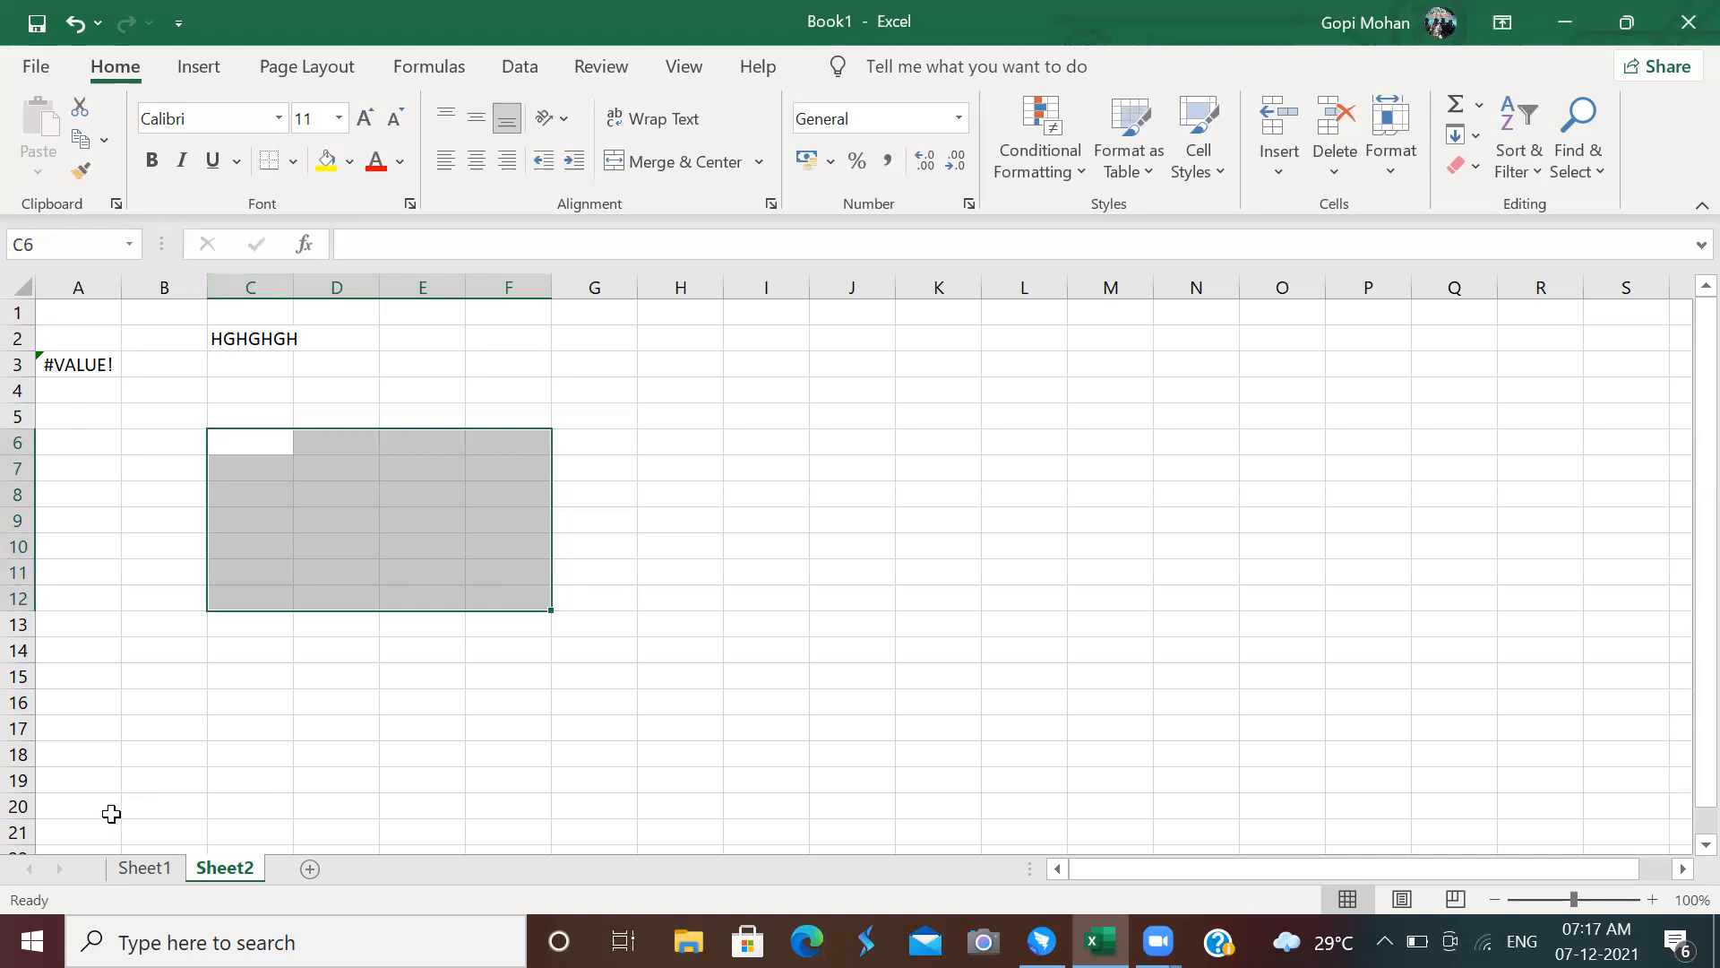
Switch to Sheet1, select cell A2 and widen the TELEPHONE column E
{"action": "left_click", "coordinate": [134, 867]}
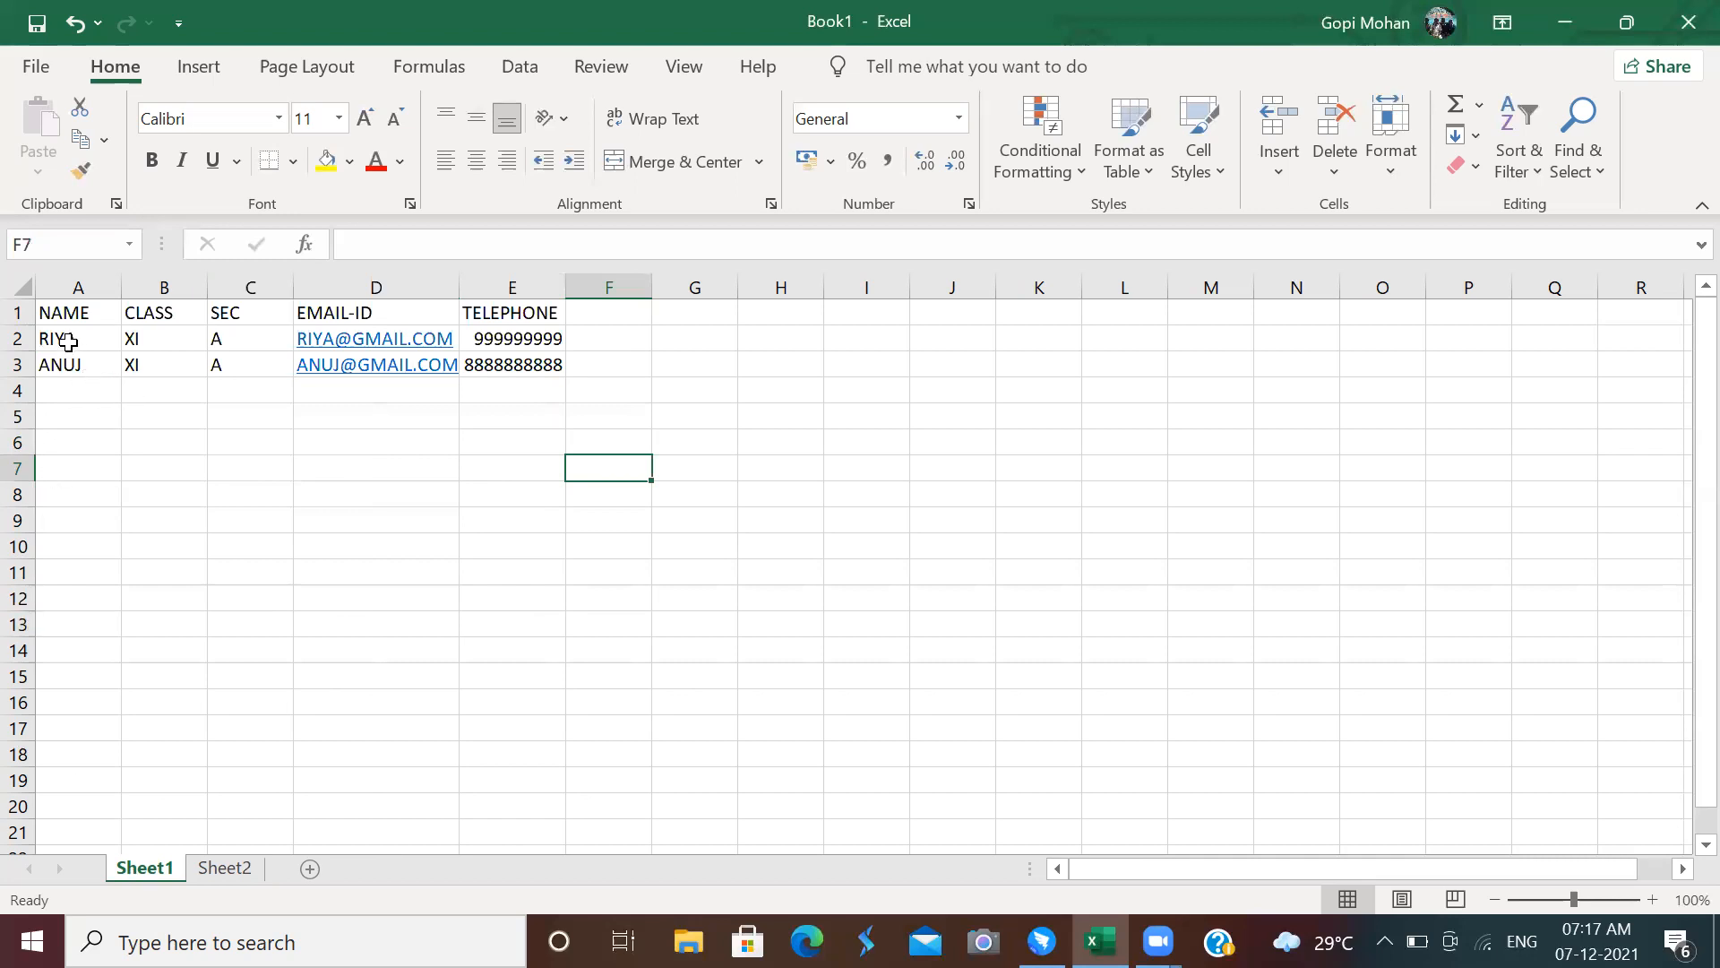
{"action": "left_click", "coordinate": [79, 311]}
{"action": "left_click", "coordinate": [90, 341]}
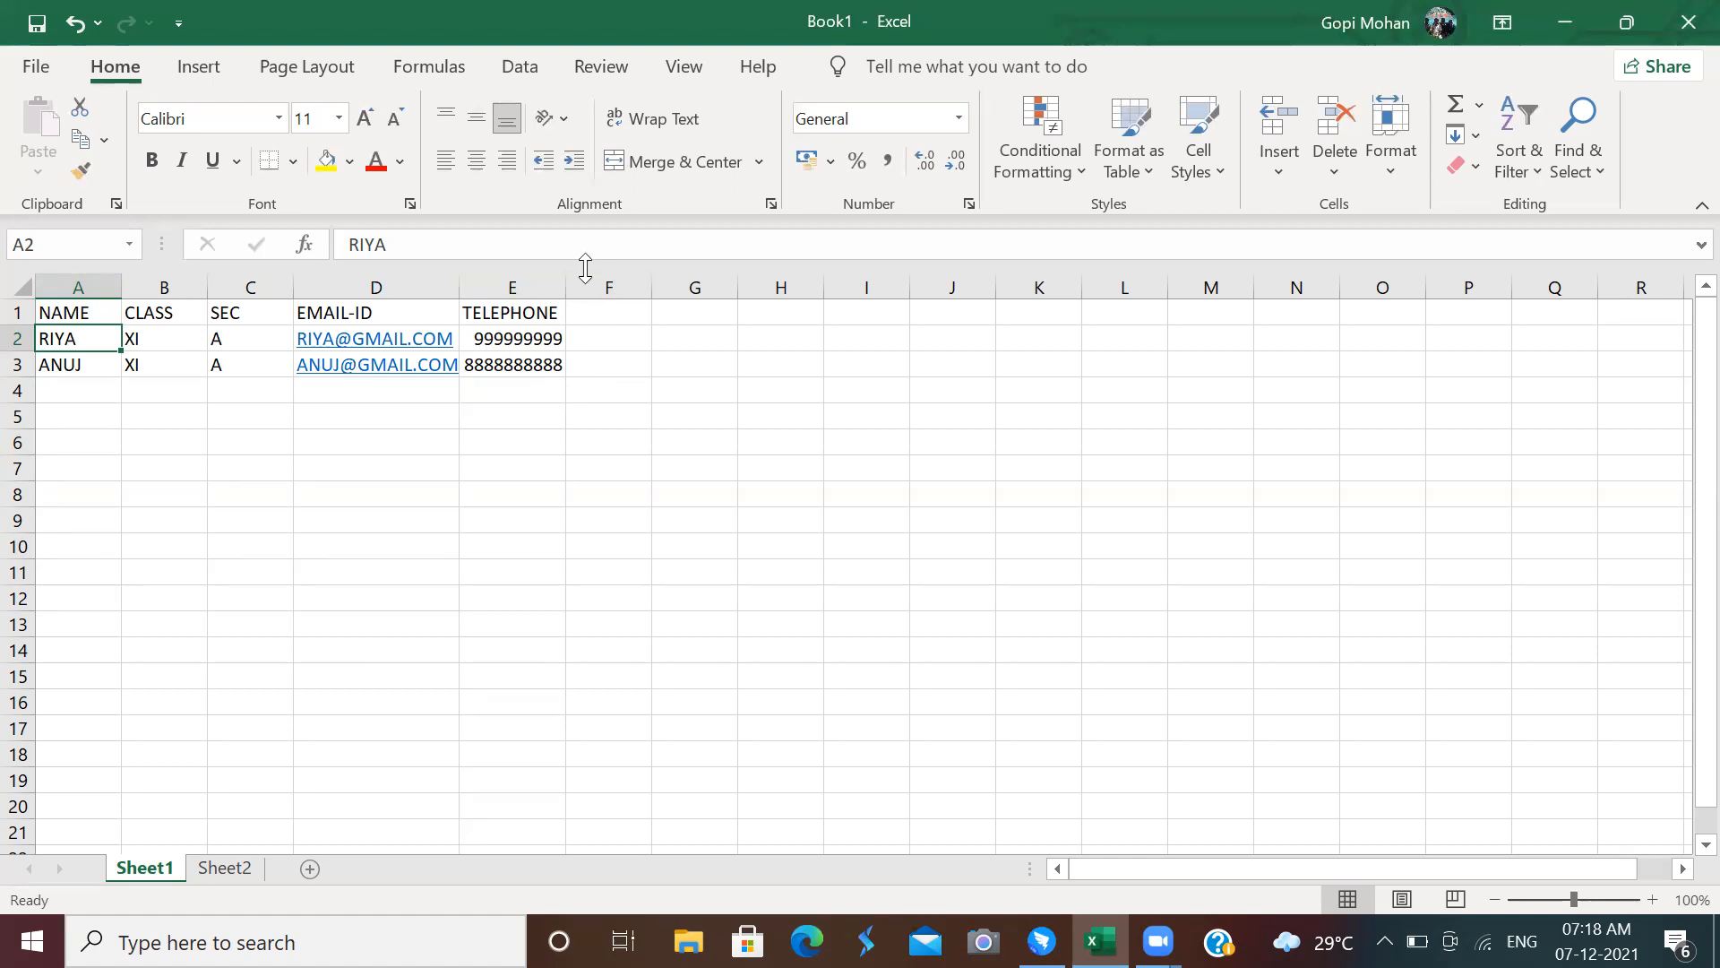
{"action": "left_click_drag", "start_coordinate": [565, 283], "coordinate": [657, 284]}
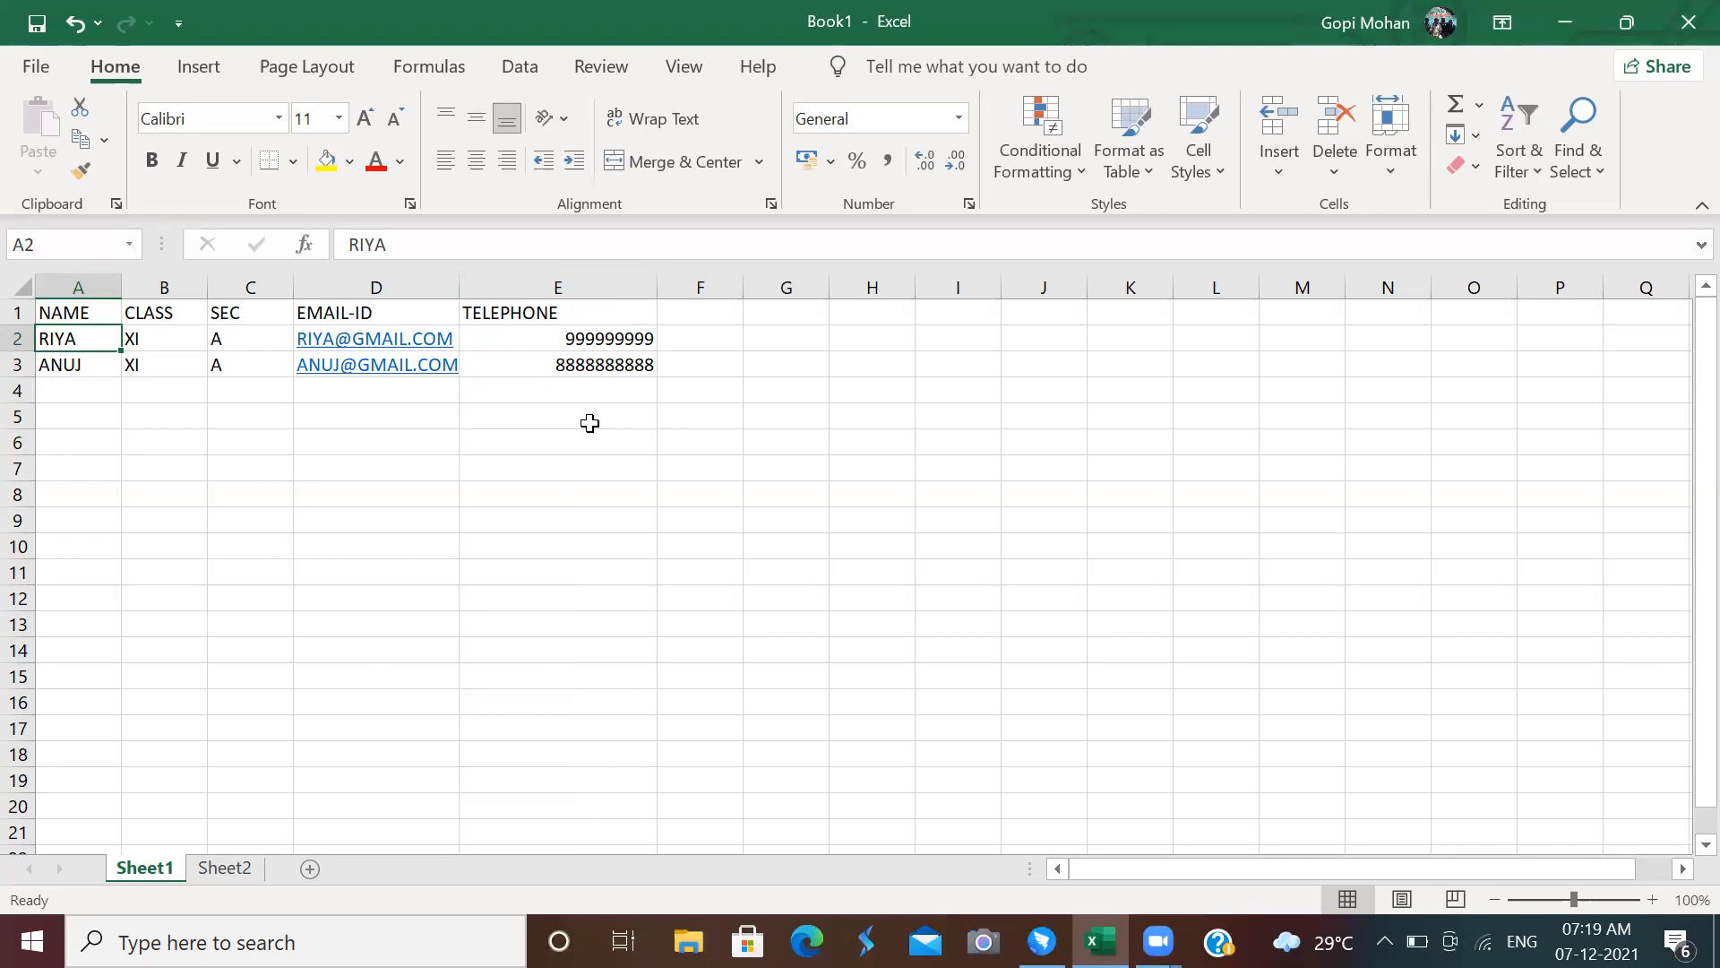
Enter the number 20 in cell C6 and the number 10 in cell D6
{"action": "left_click", "coordinate": [251, 443]}
{"action": "type", "text": "20"}
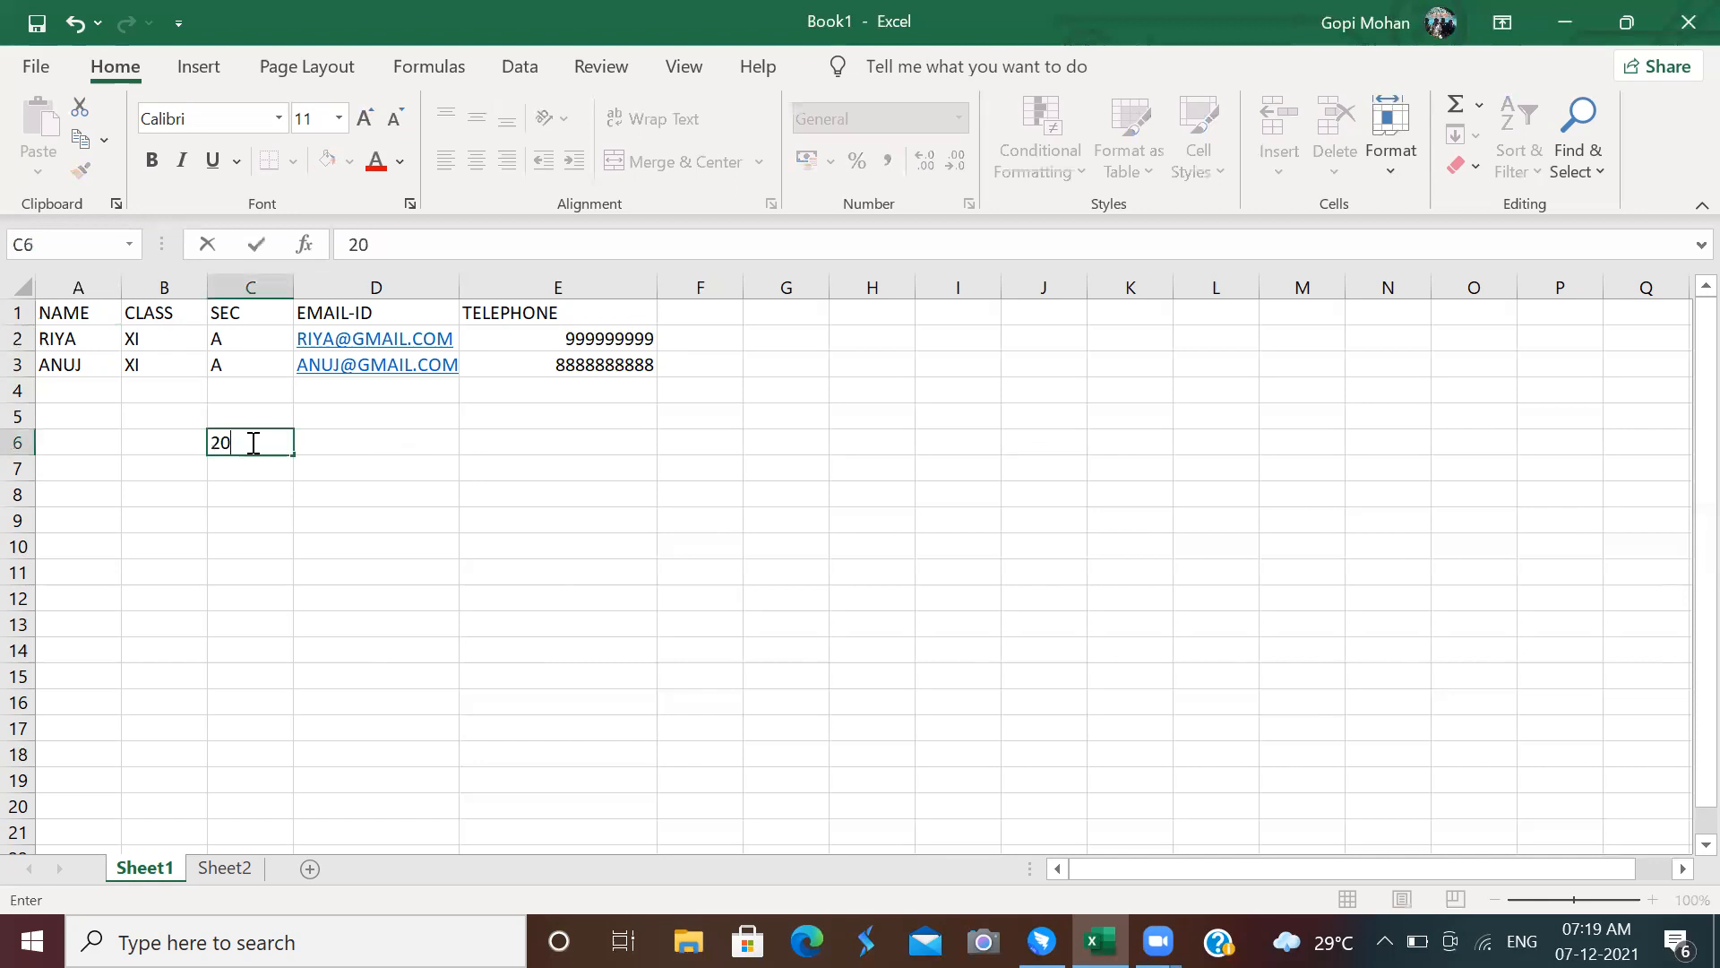
{"action": "key", "text": "Tab"}
{"action": "type", "text": "10"}
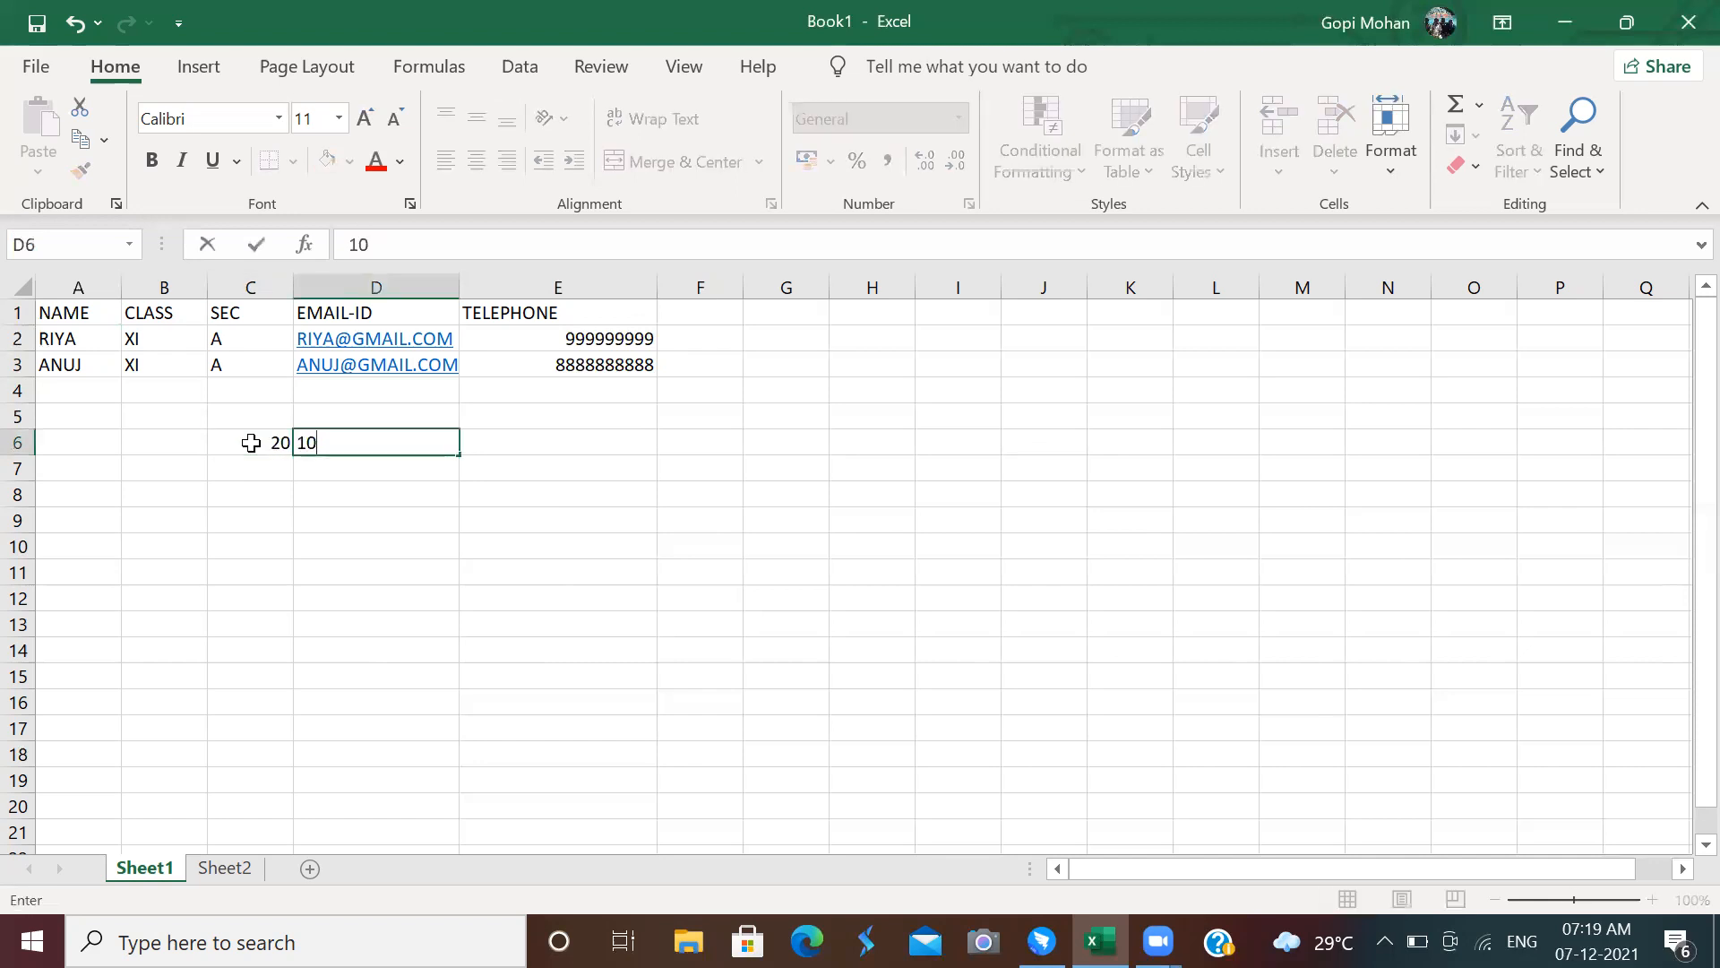
Enter the formula =20+10 in cell E6
{"action": "key", "text": "Tab"}
{"action": "type", "text": "="}
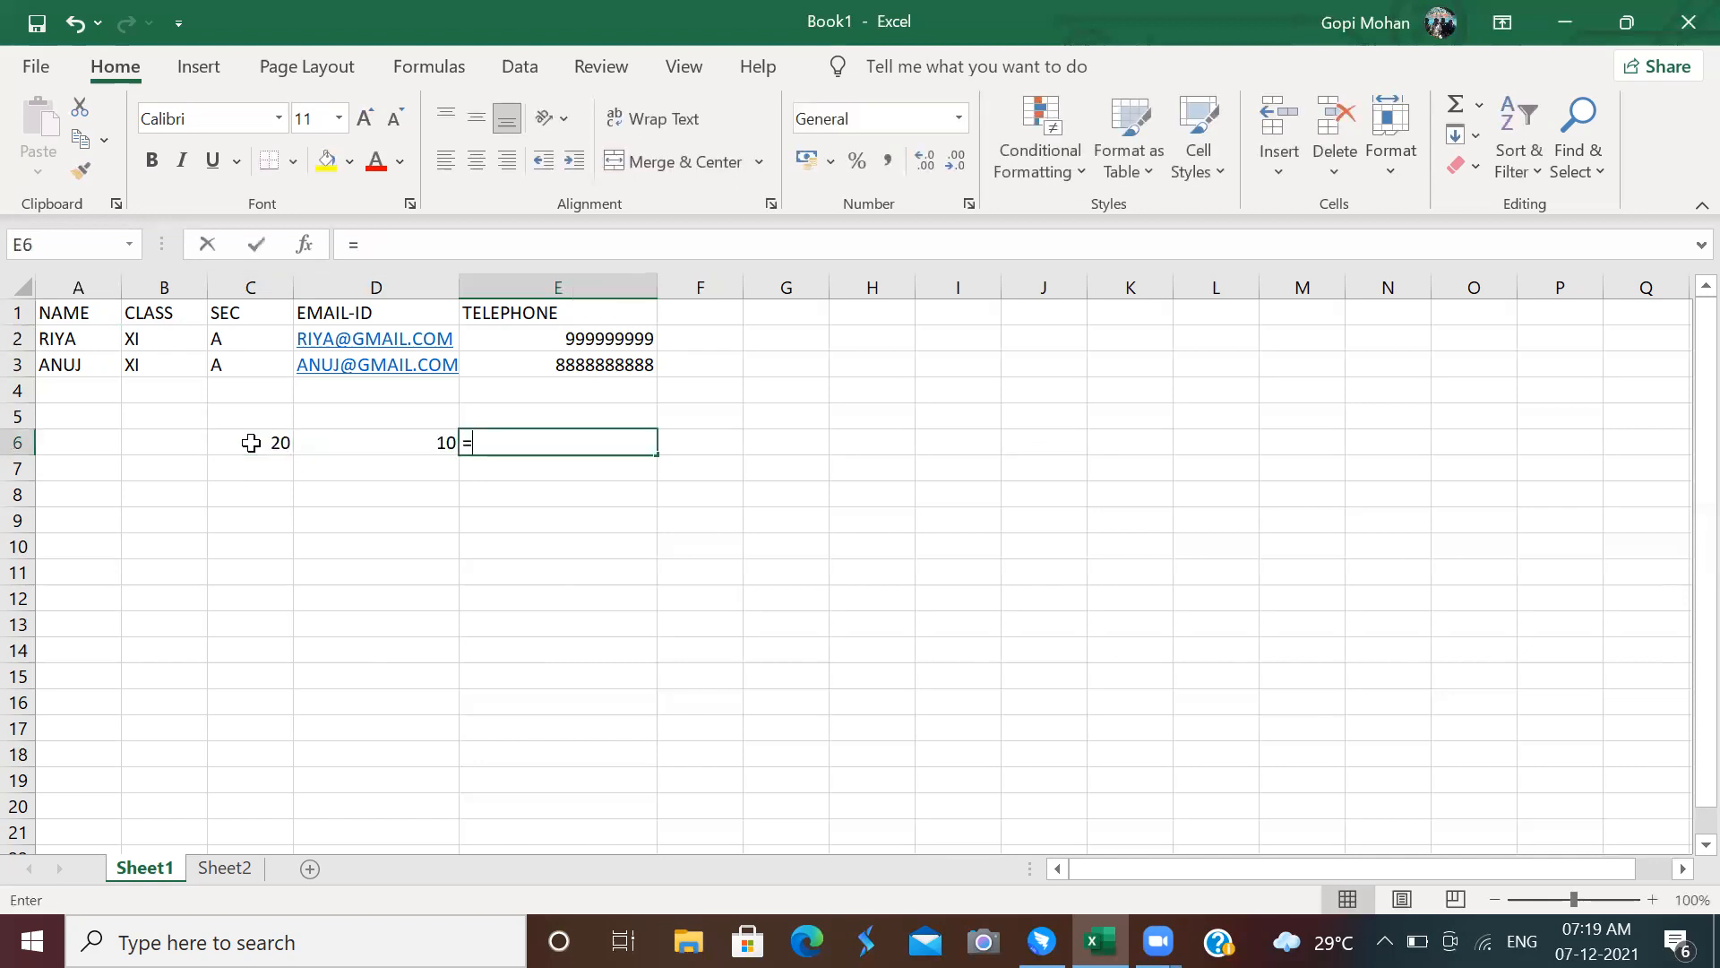
{"action": "type", "text": "20"}
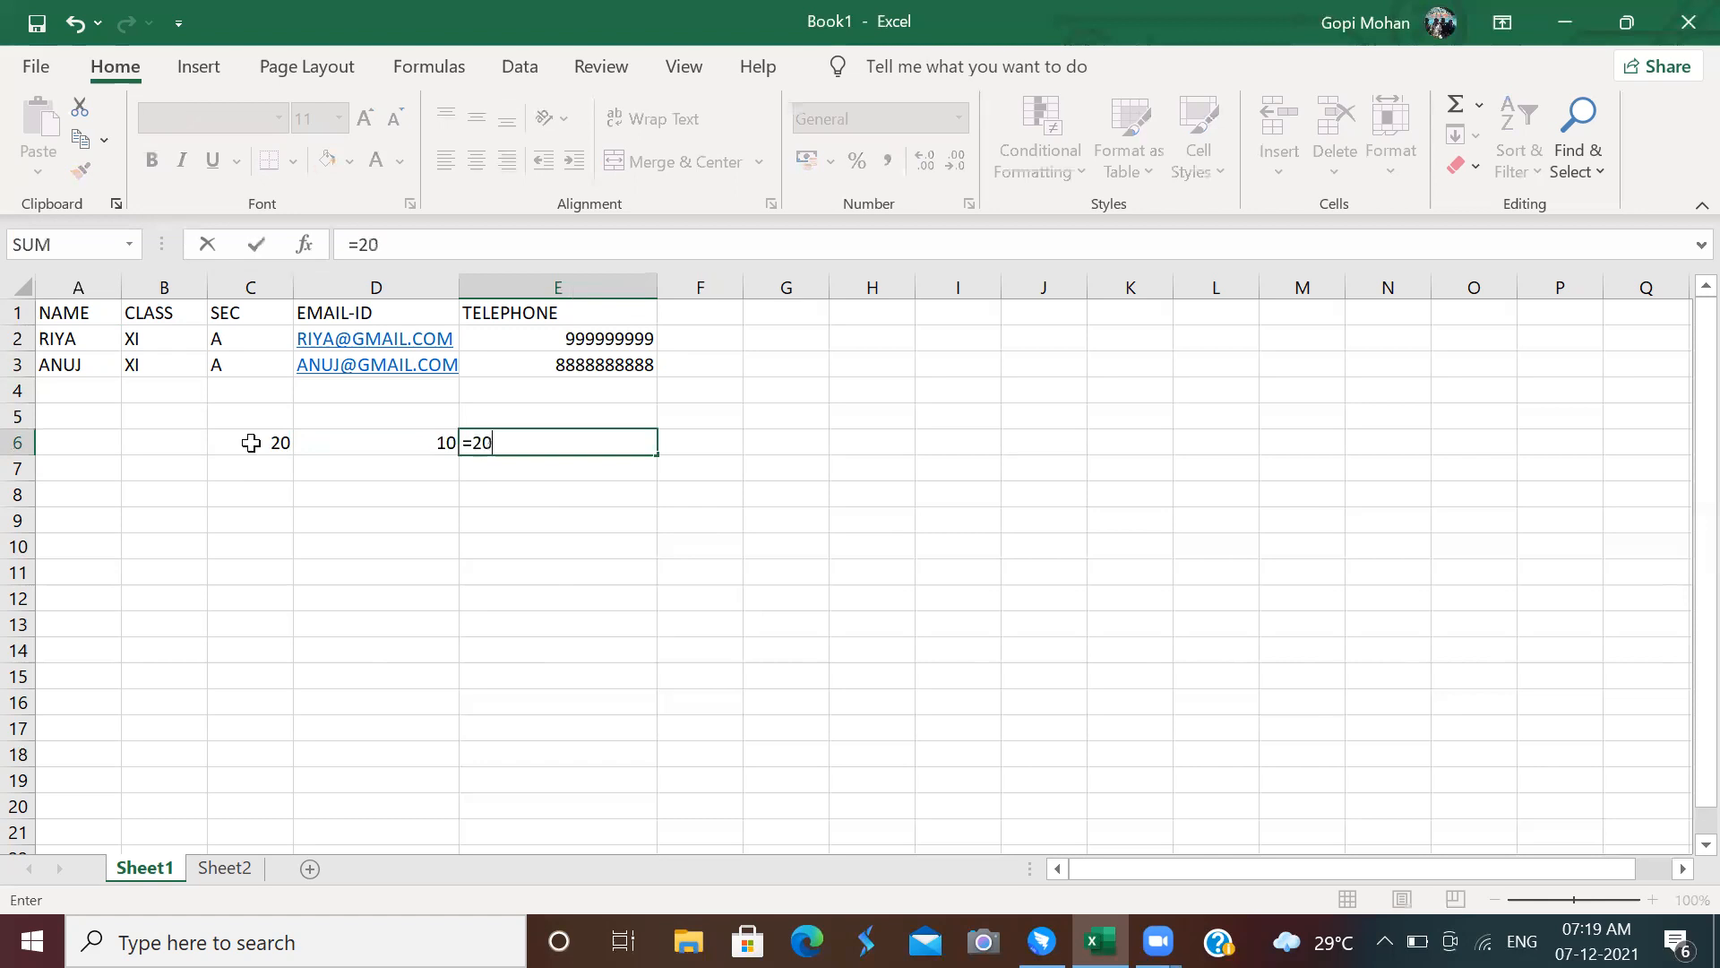
{"action": "type", "text": "+10"}
{"action": "left_click", "coordinate": [556, 363]}
Try to add a leading 0 to the telephone number in cell E2
{"action": "left_click", "coordinate": [554, 337]}
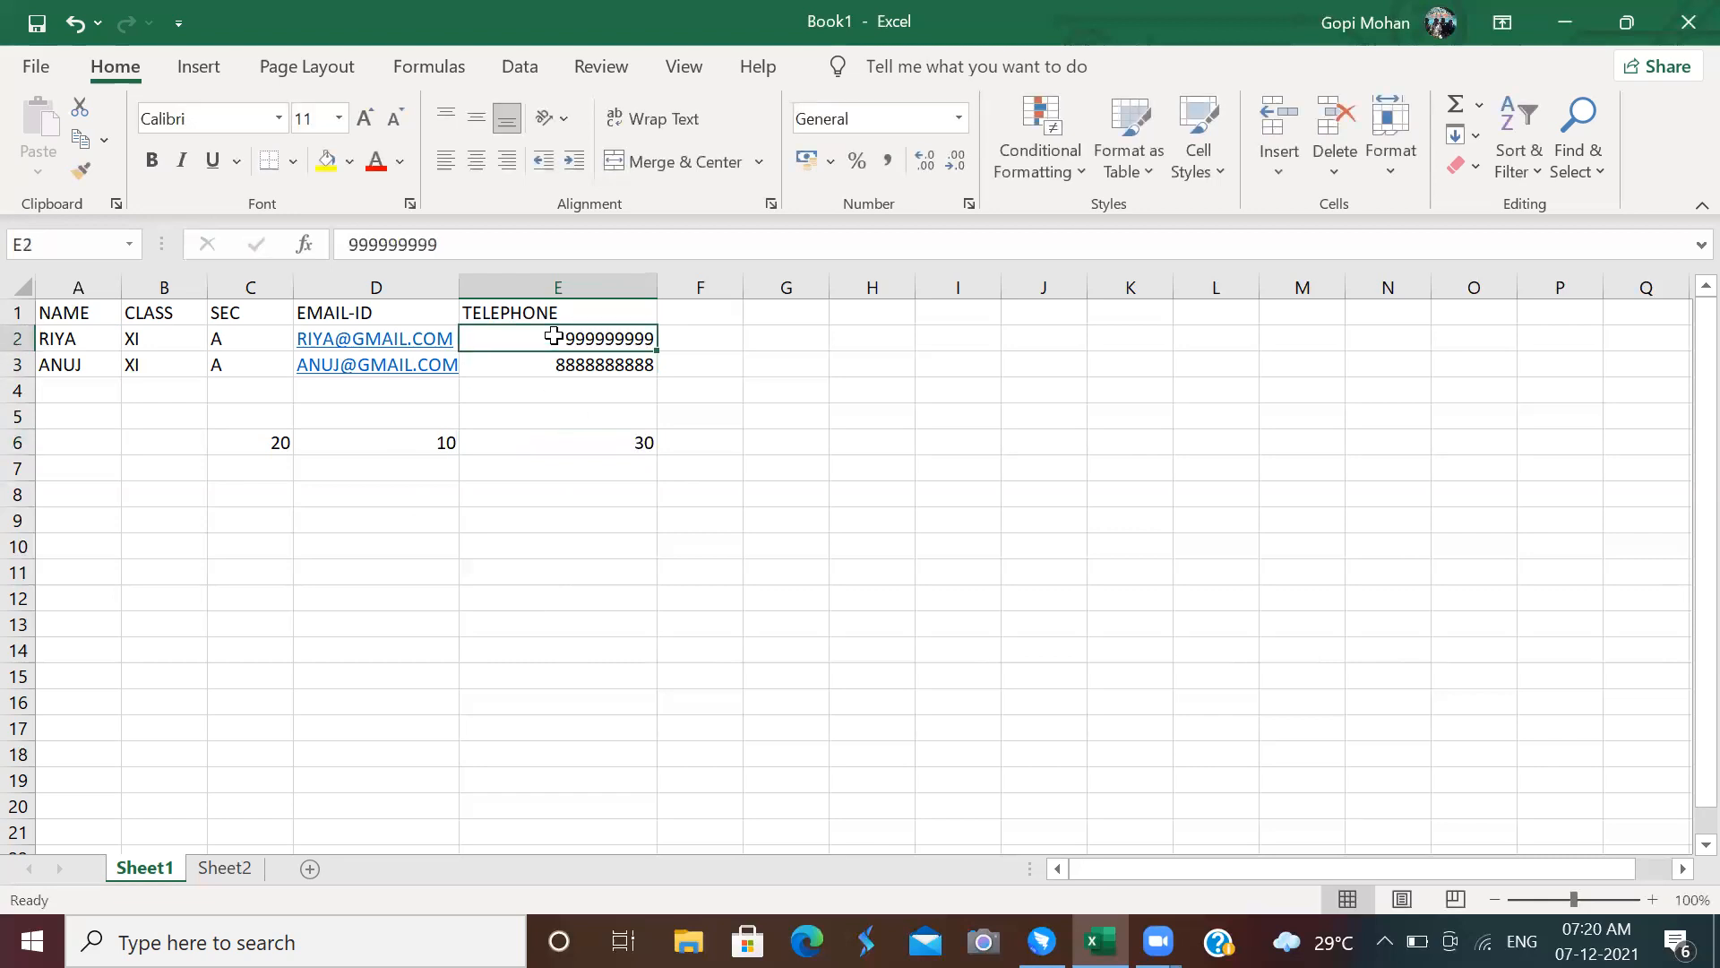
{"action": "double_click", "coordinate": [563, 339]}
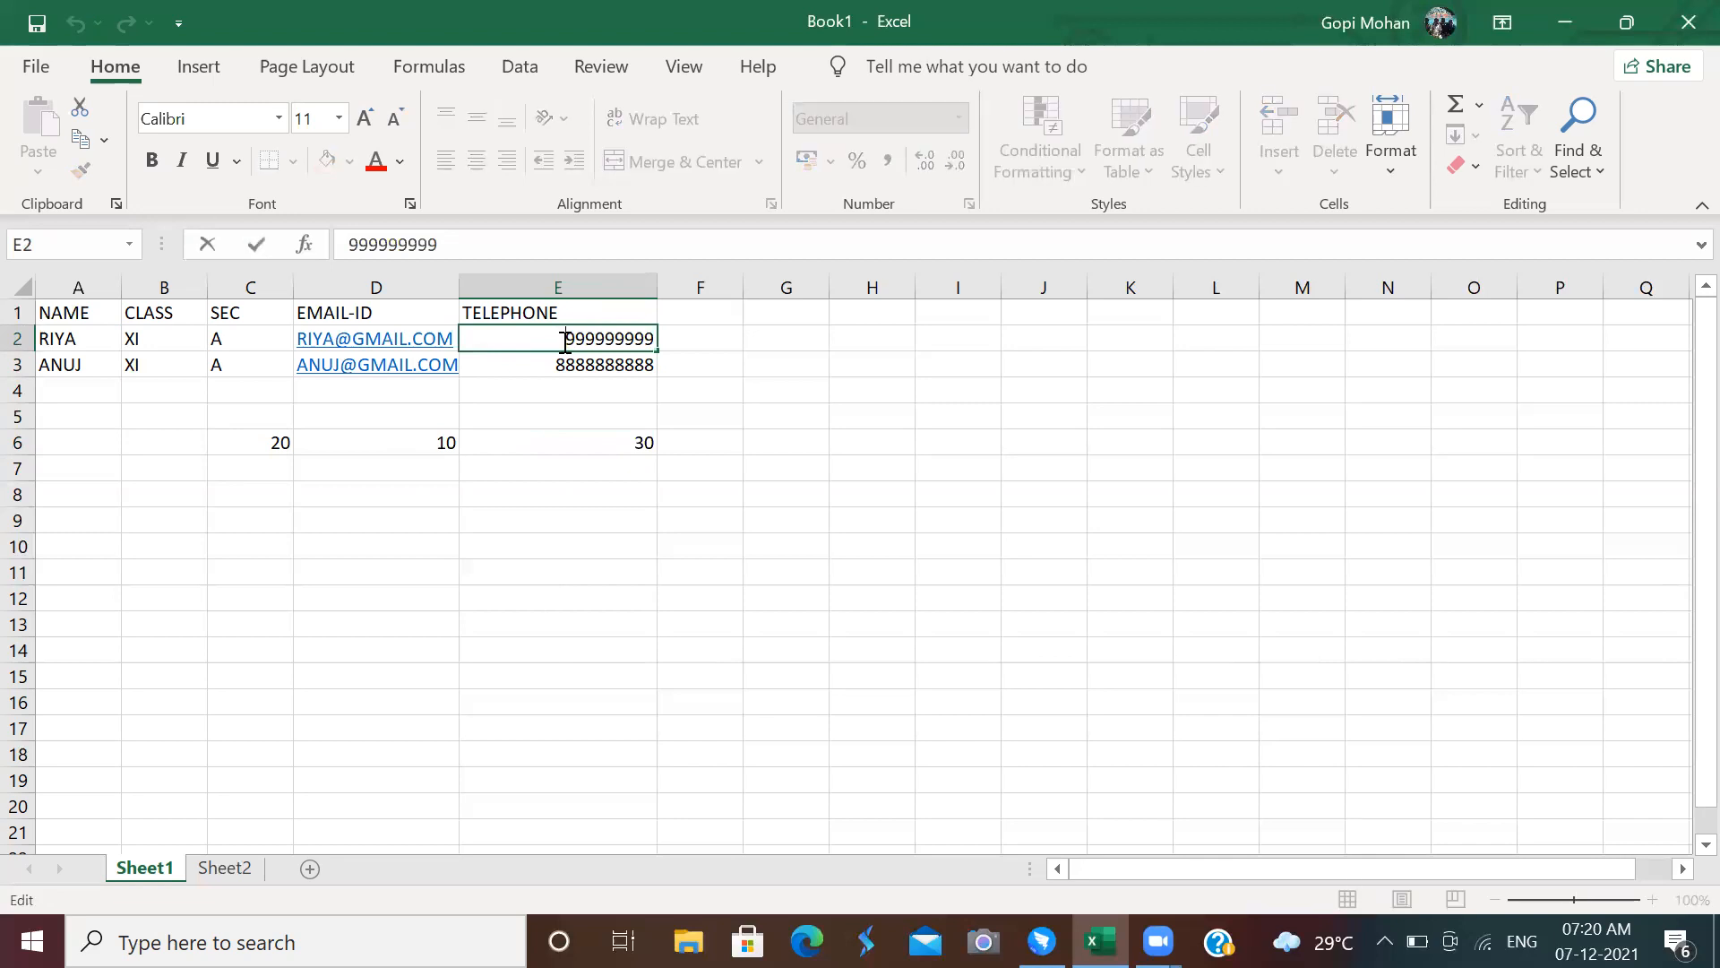
{"action": "type", "text": "0"}
{"action": "key", "text": "Return"}
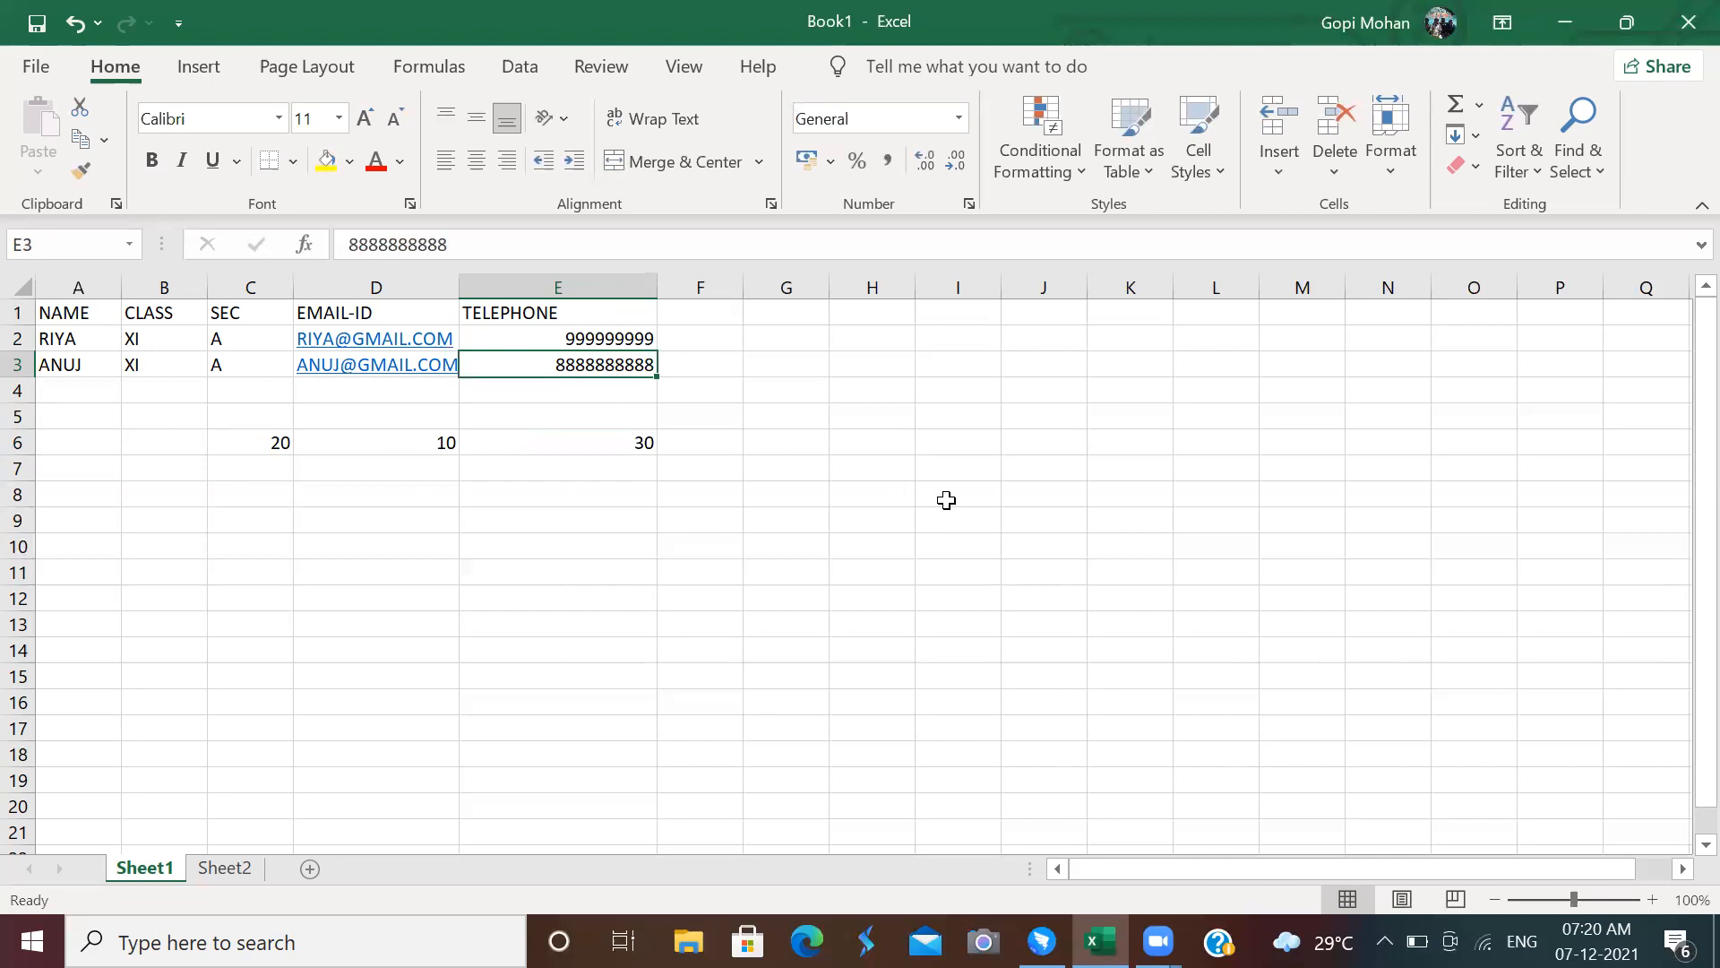
Prefix the telephone number in cell E2 with '0 so it is stored as text, and reselect the cell
{"action": "left_click", "coordinate": [553, 338]}
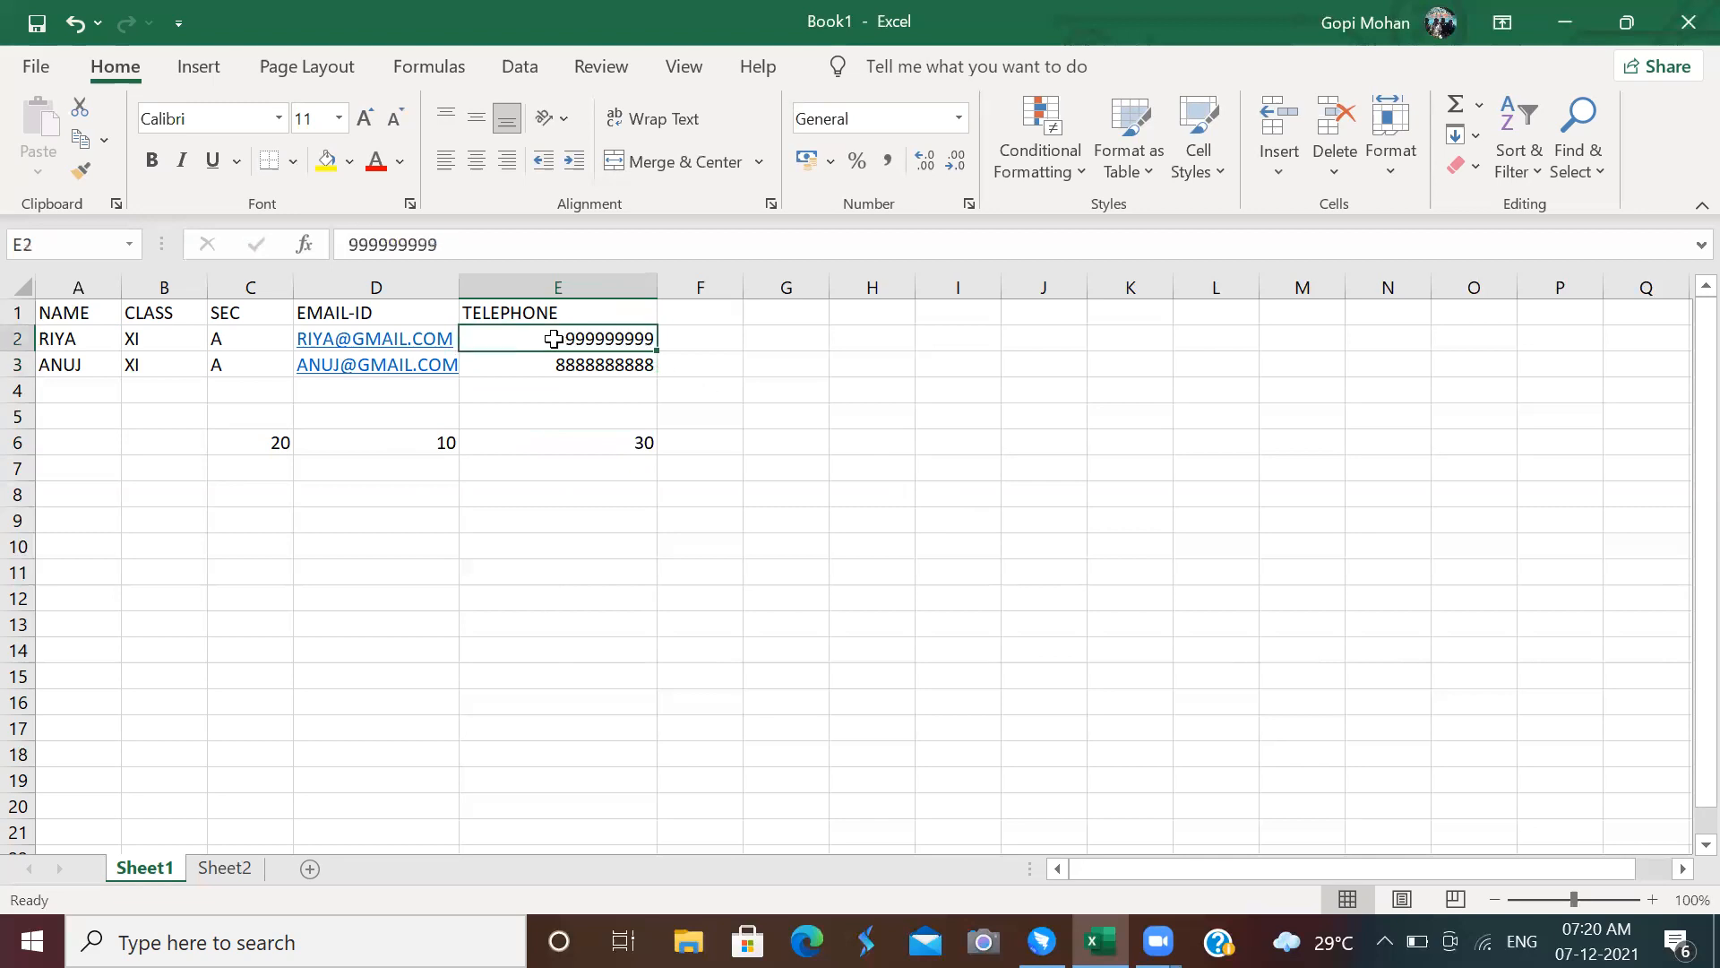
{"action": "double_click", "coordinate": [554, 338]}
{"action": "type", "text": "'0"}
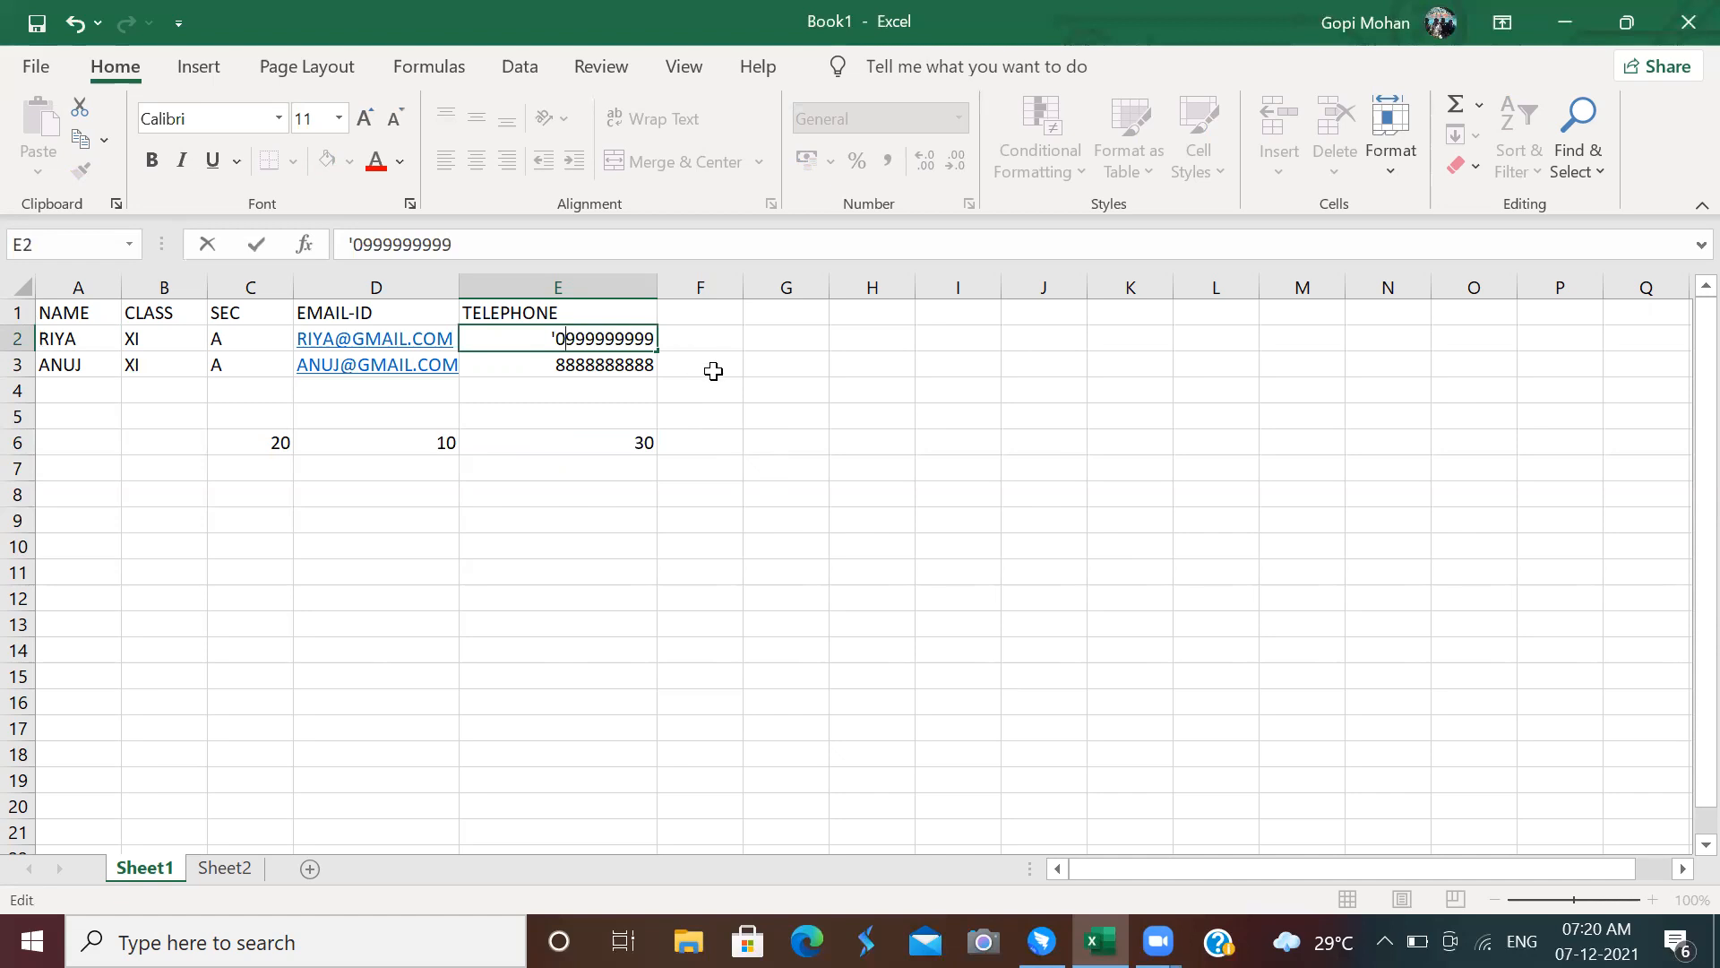
{"action": "key", "text": "Return"}
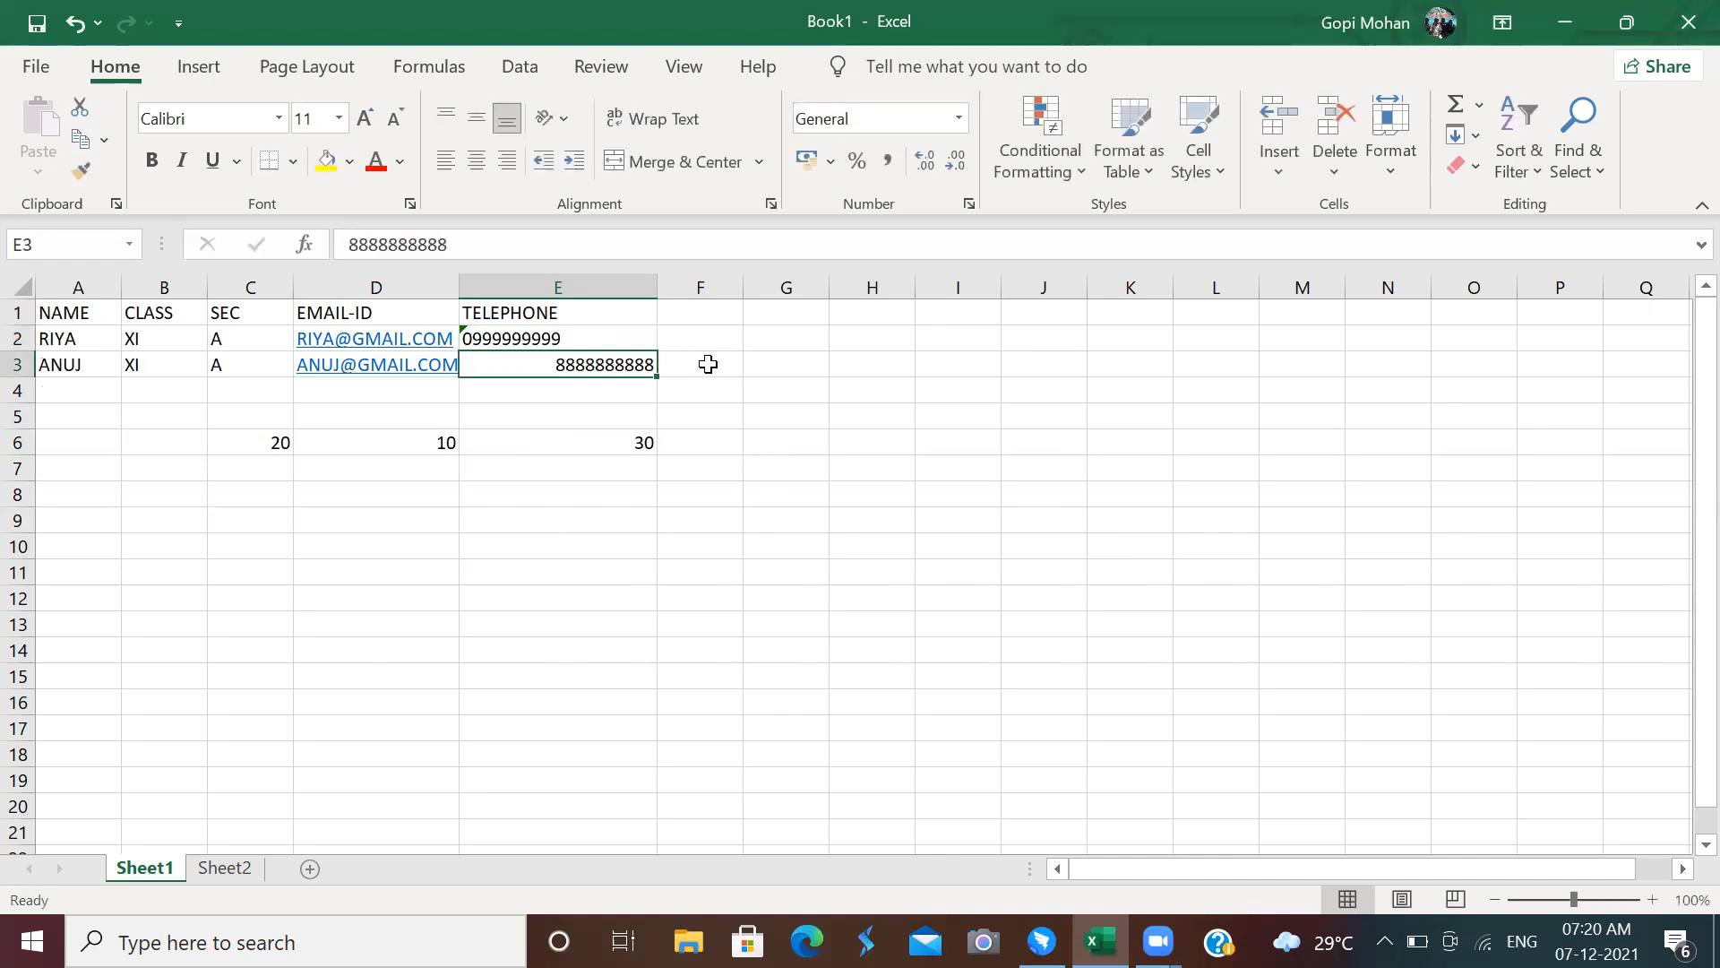
{"action": "left_click", "coordinate": [585, 341]}
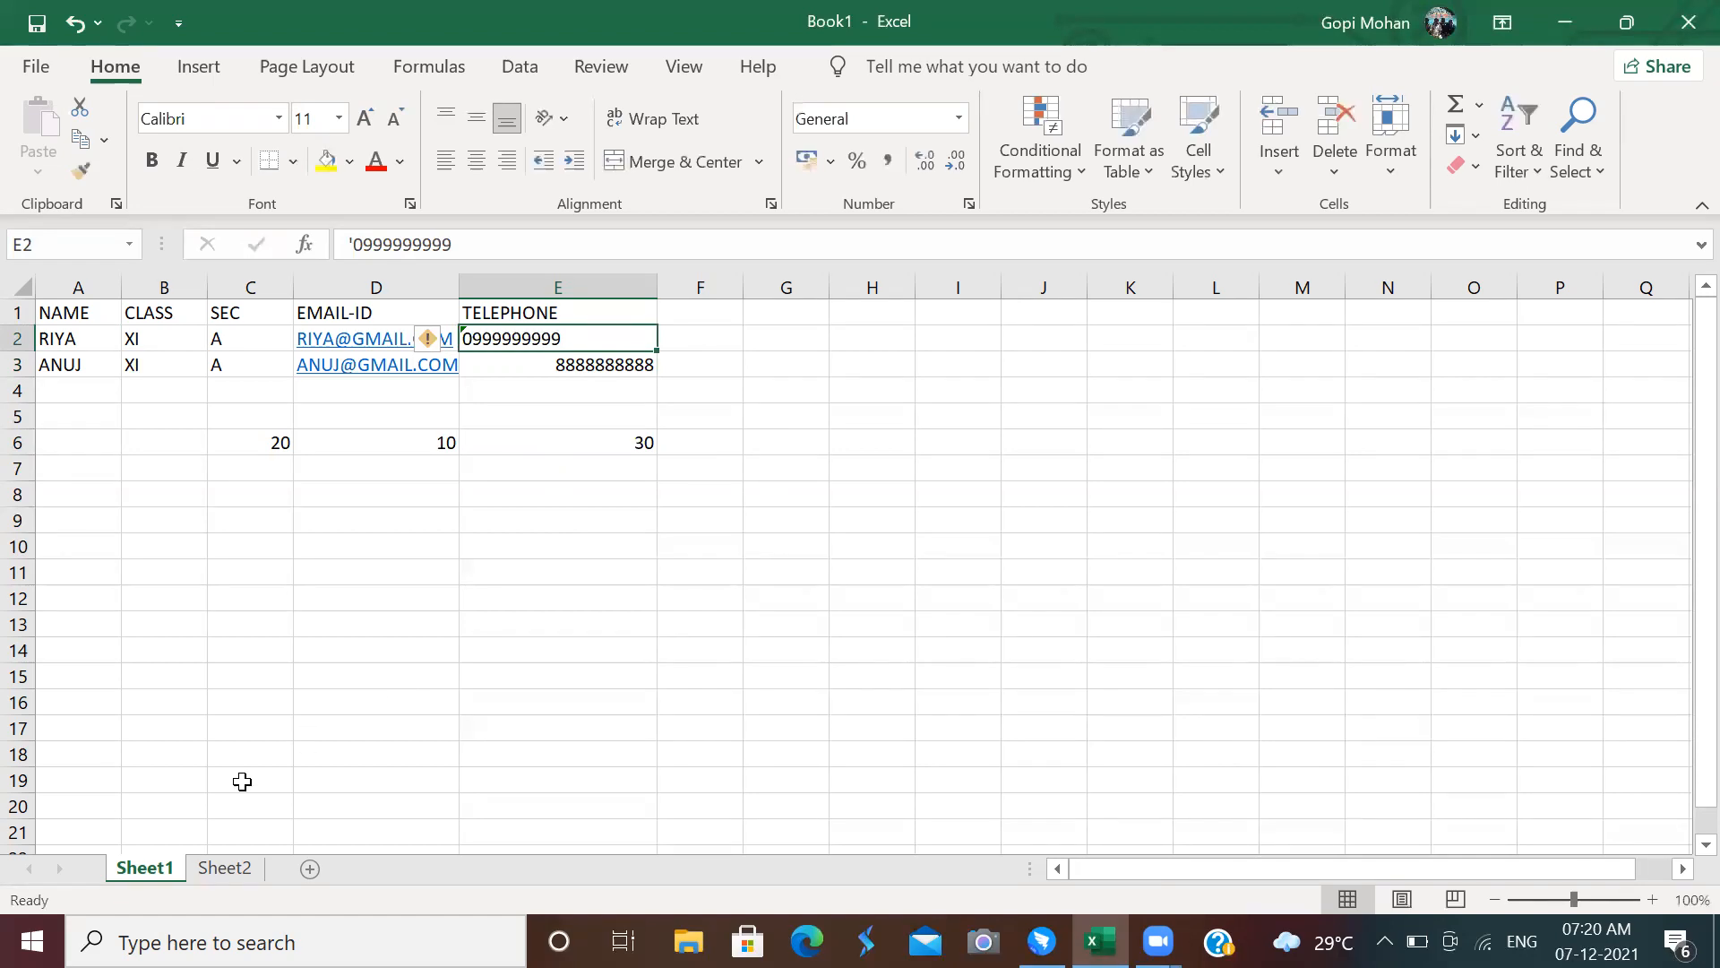
Switch to Sheet2, select cell A5 and move the active cell across to C5, up to C4 and back to C5
{"action": "left_click", "coordinate": [225, 867]}
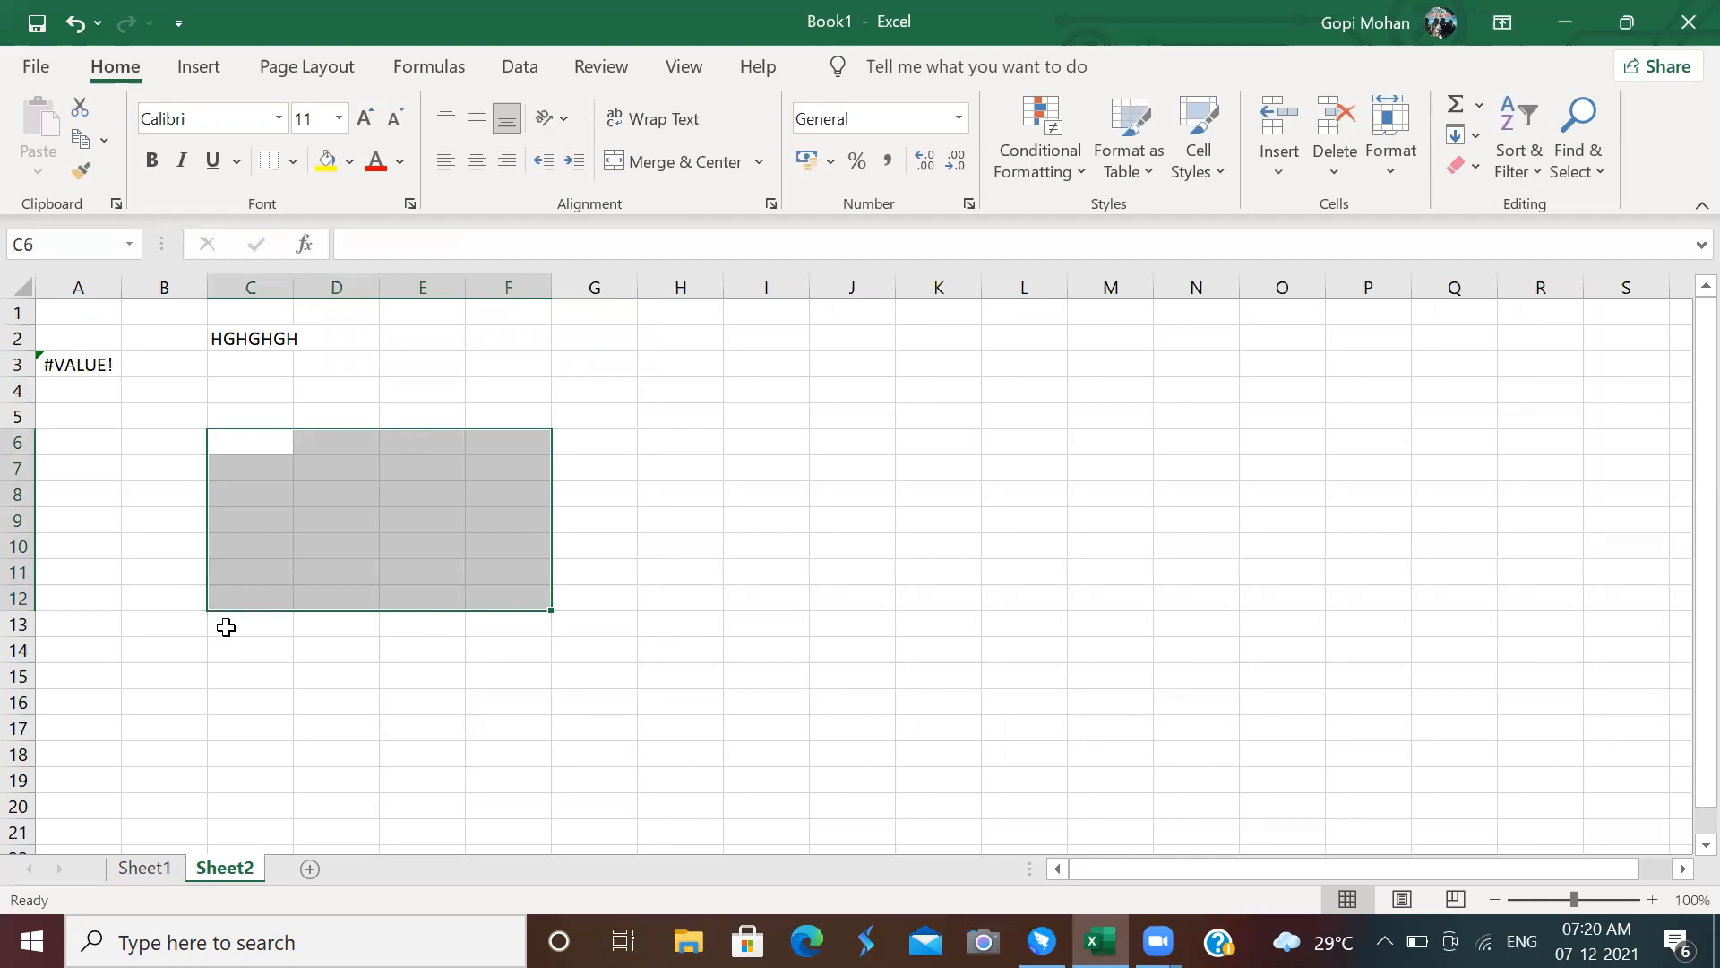
{"action": "left_click", "coordinate": [78, 419]}
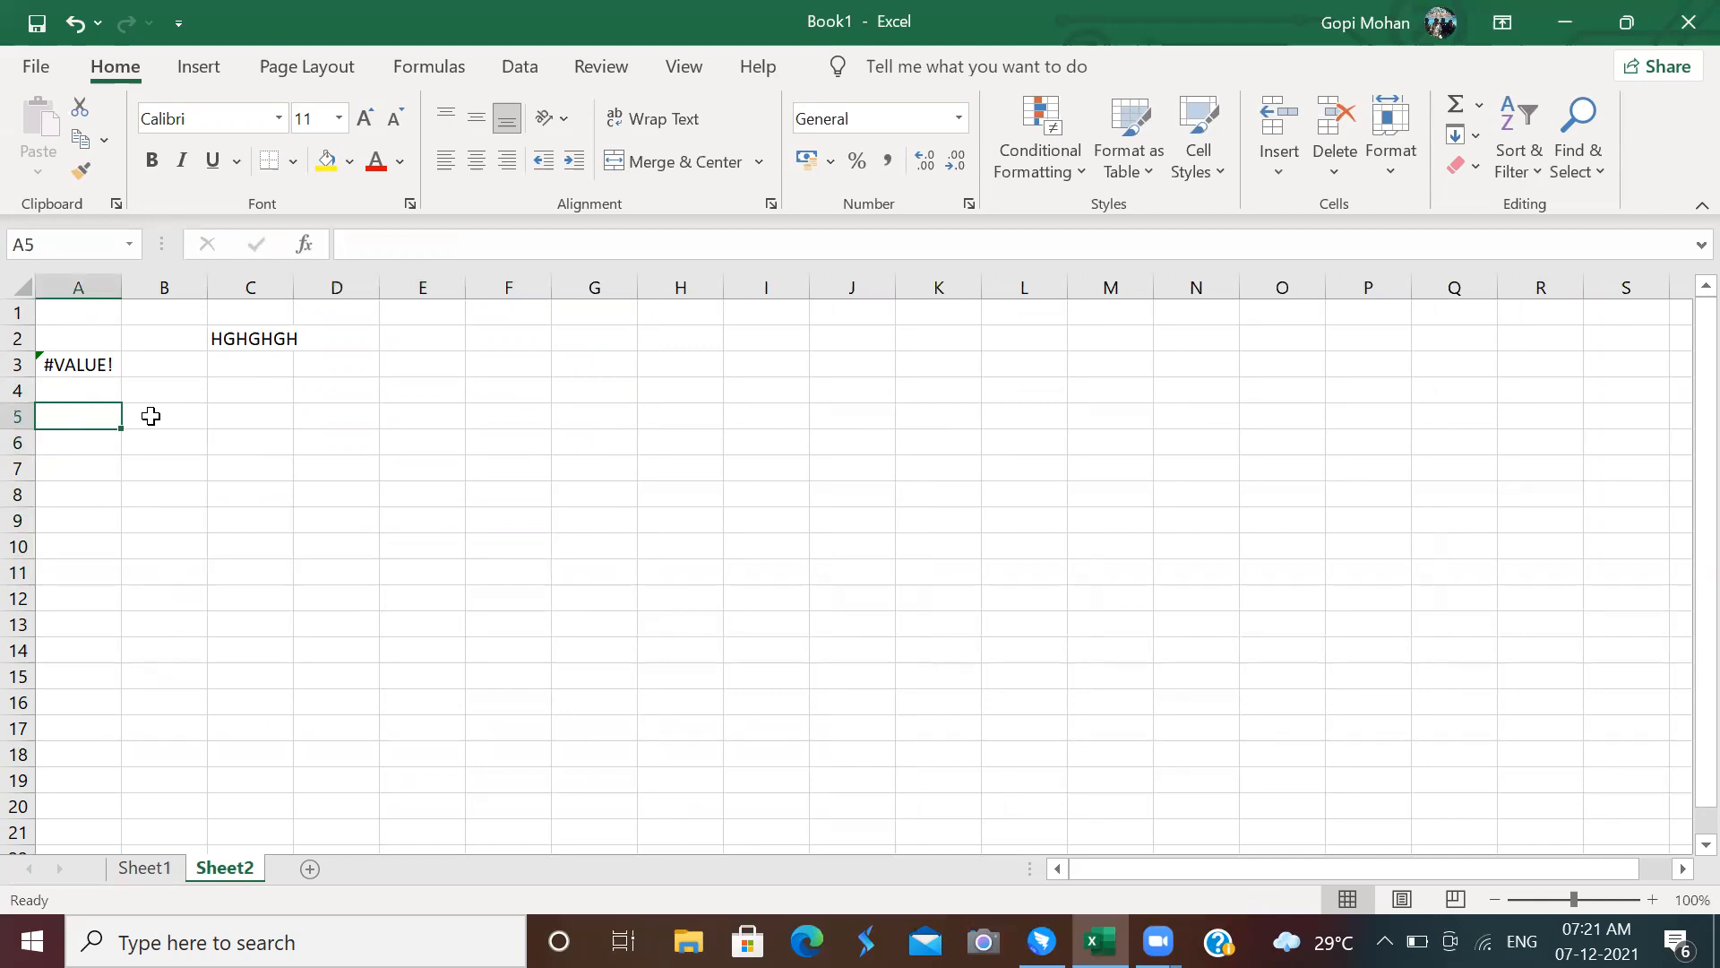
{"action": "key", "text": "Right"}
{"action": "key", "text": "Right"}
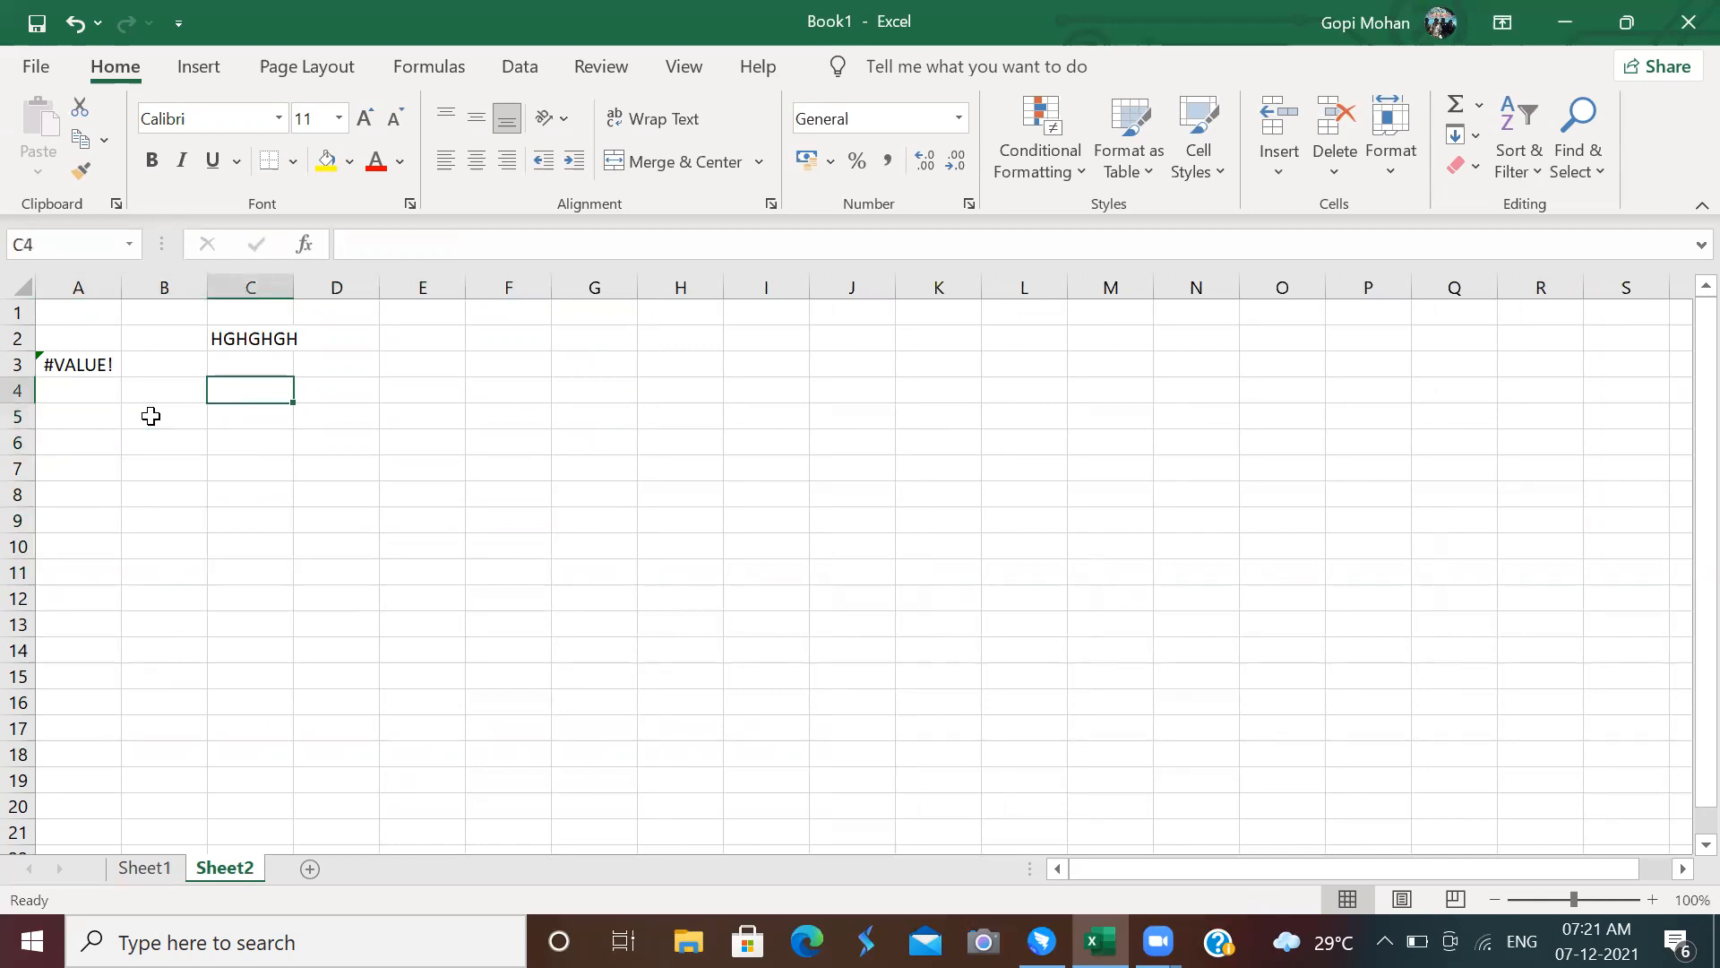
{"action": "key", "text": "Up"}
{"action": "key", "text": "Down"}
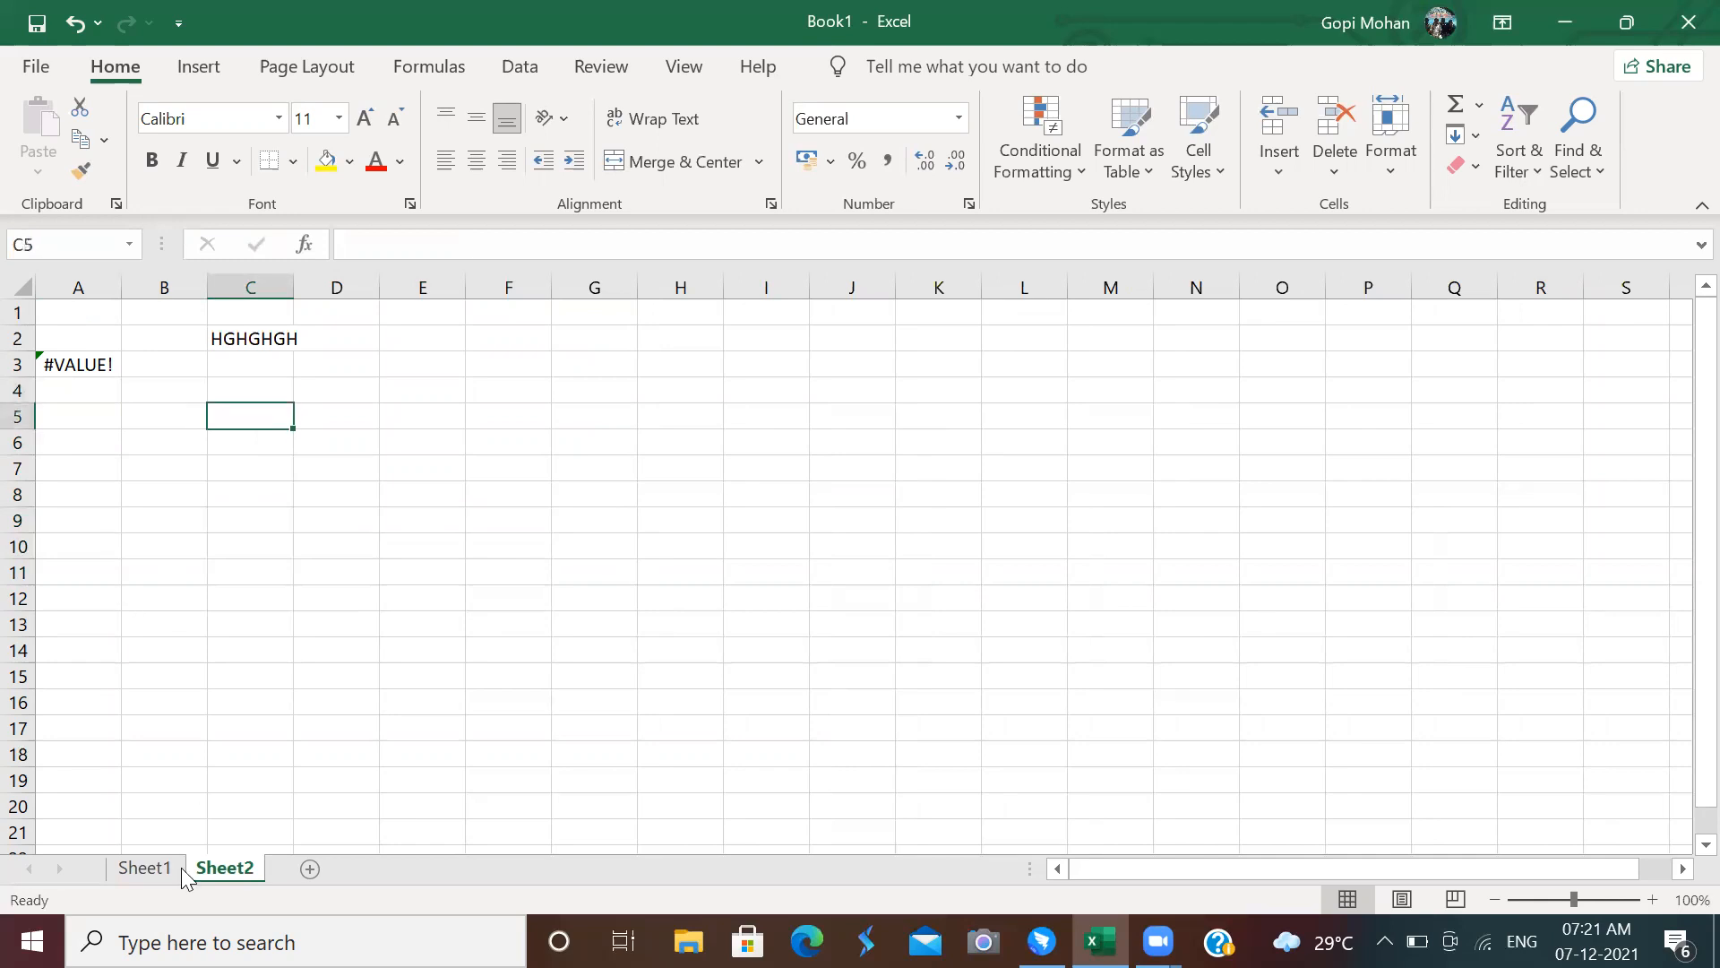
Switch to Sheet1 and select cells A1, E2 and E6 in turn to examine their text, number-as-text and formula contents
{"action": "left_click", "coordinate": [145, 868]}
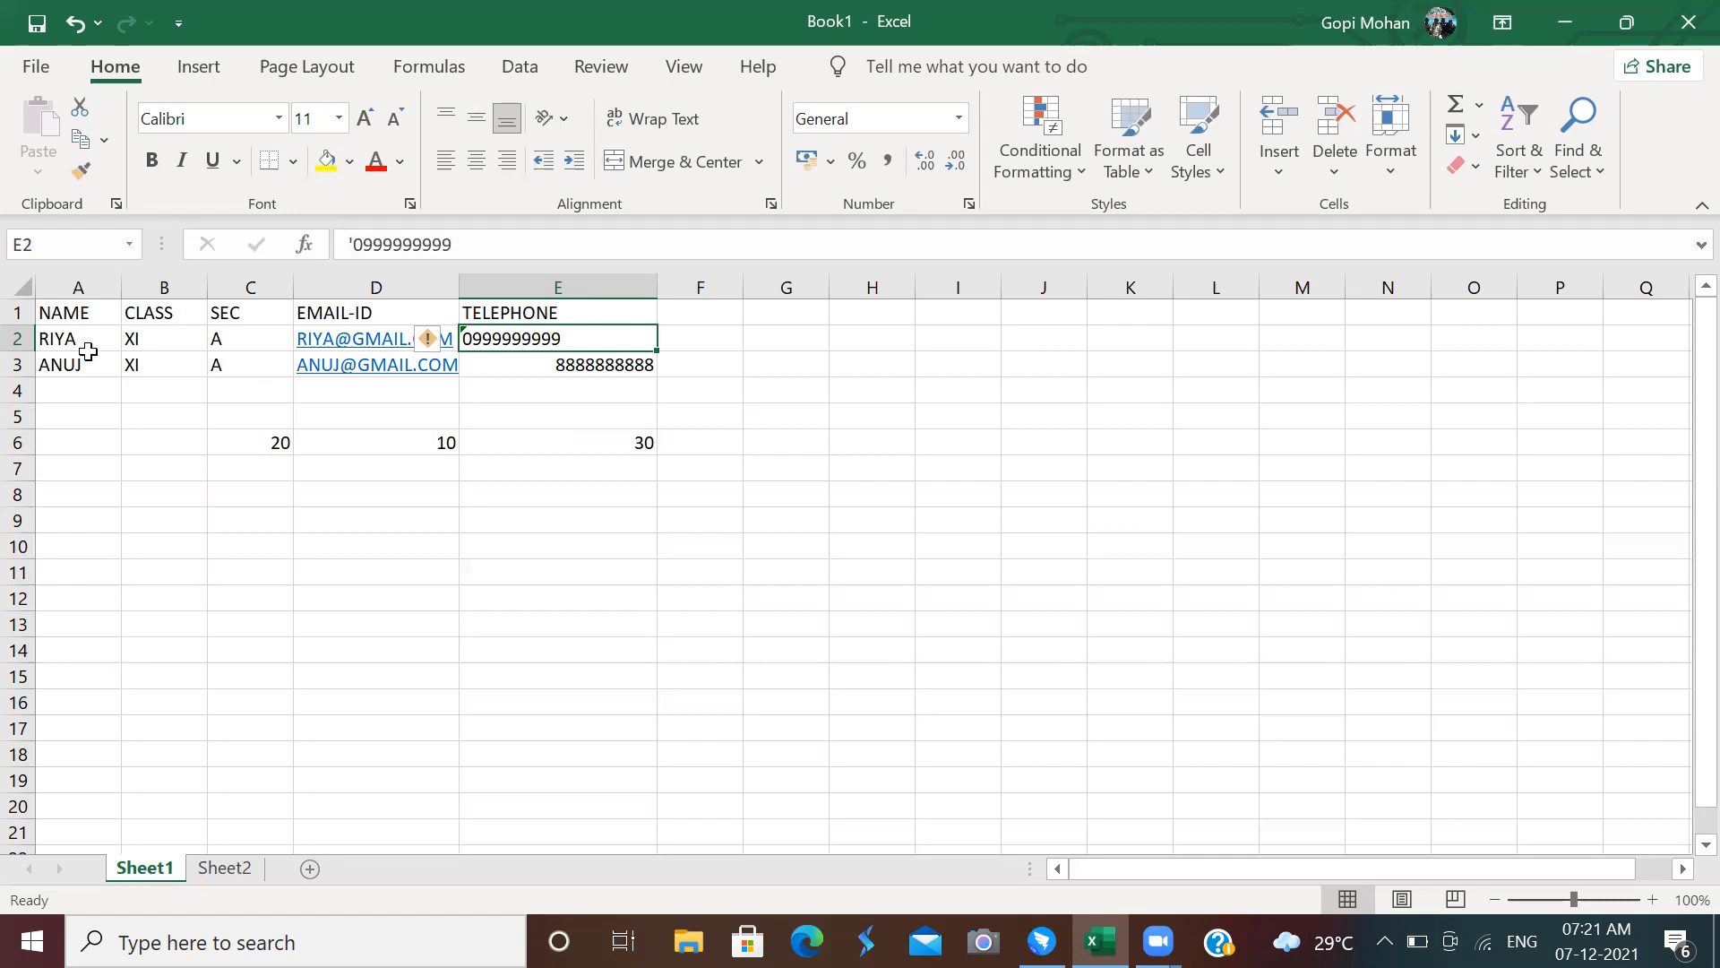
{"action": "left_click", "coordinate": [78, 313]}
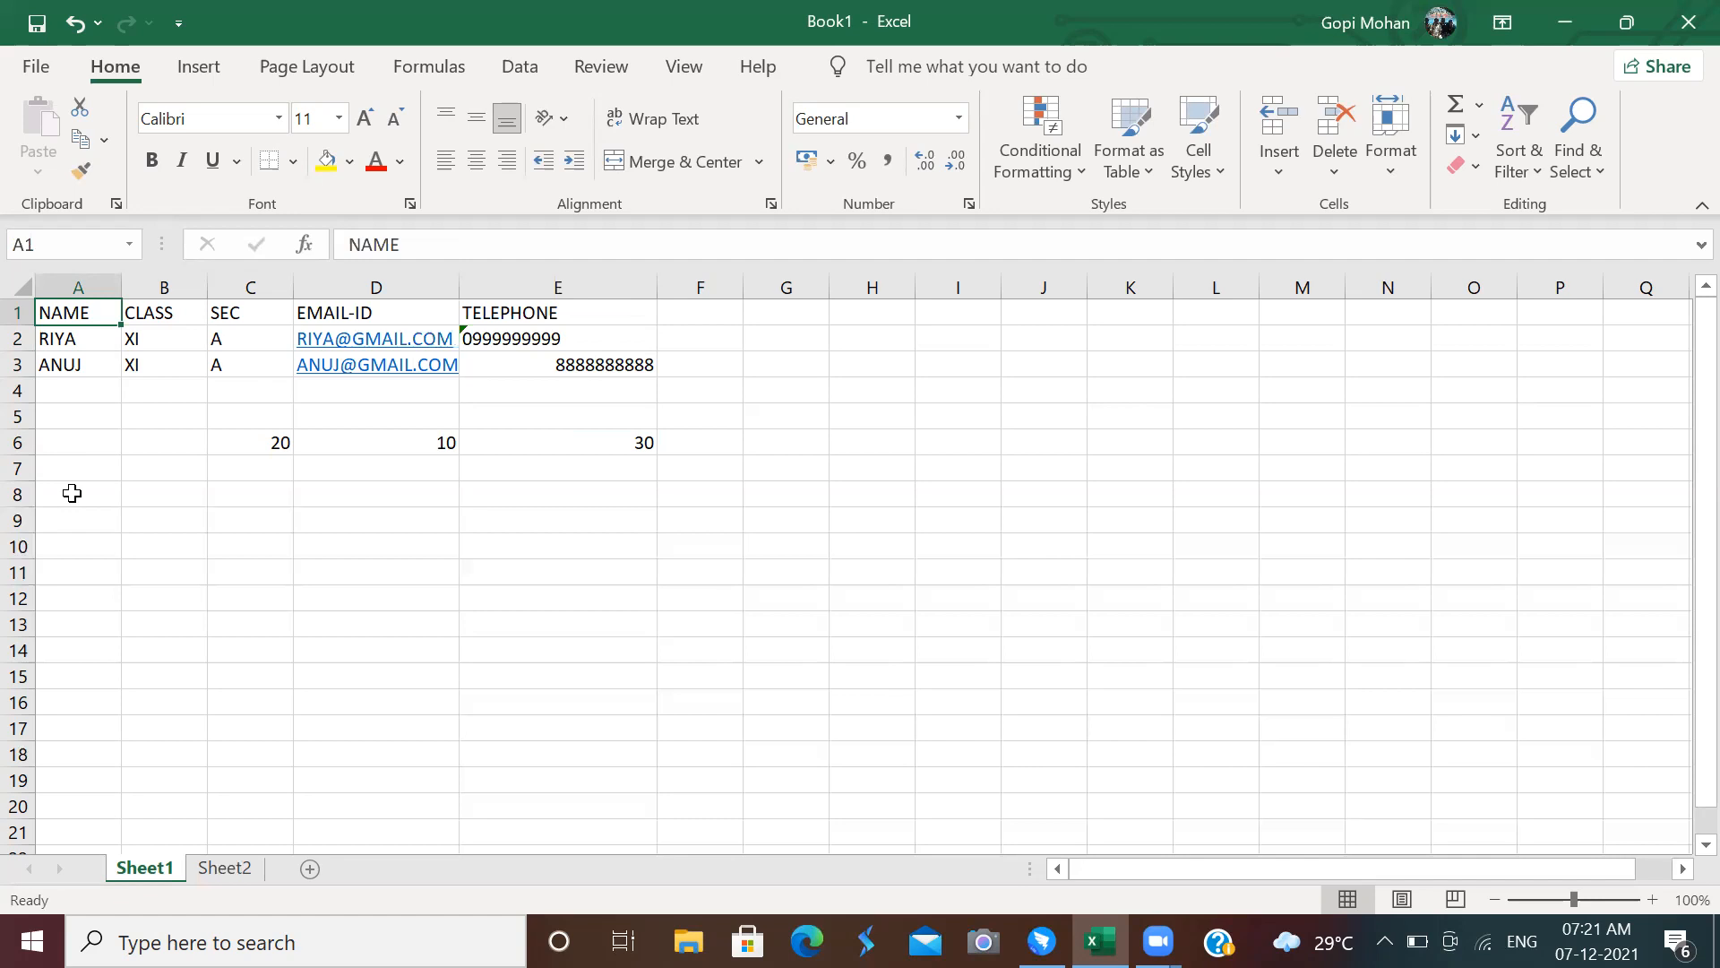
{"action": "left_click", "coordinate": [608, 346]}
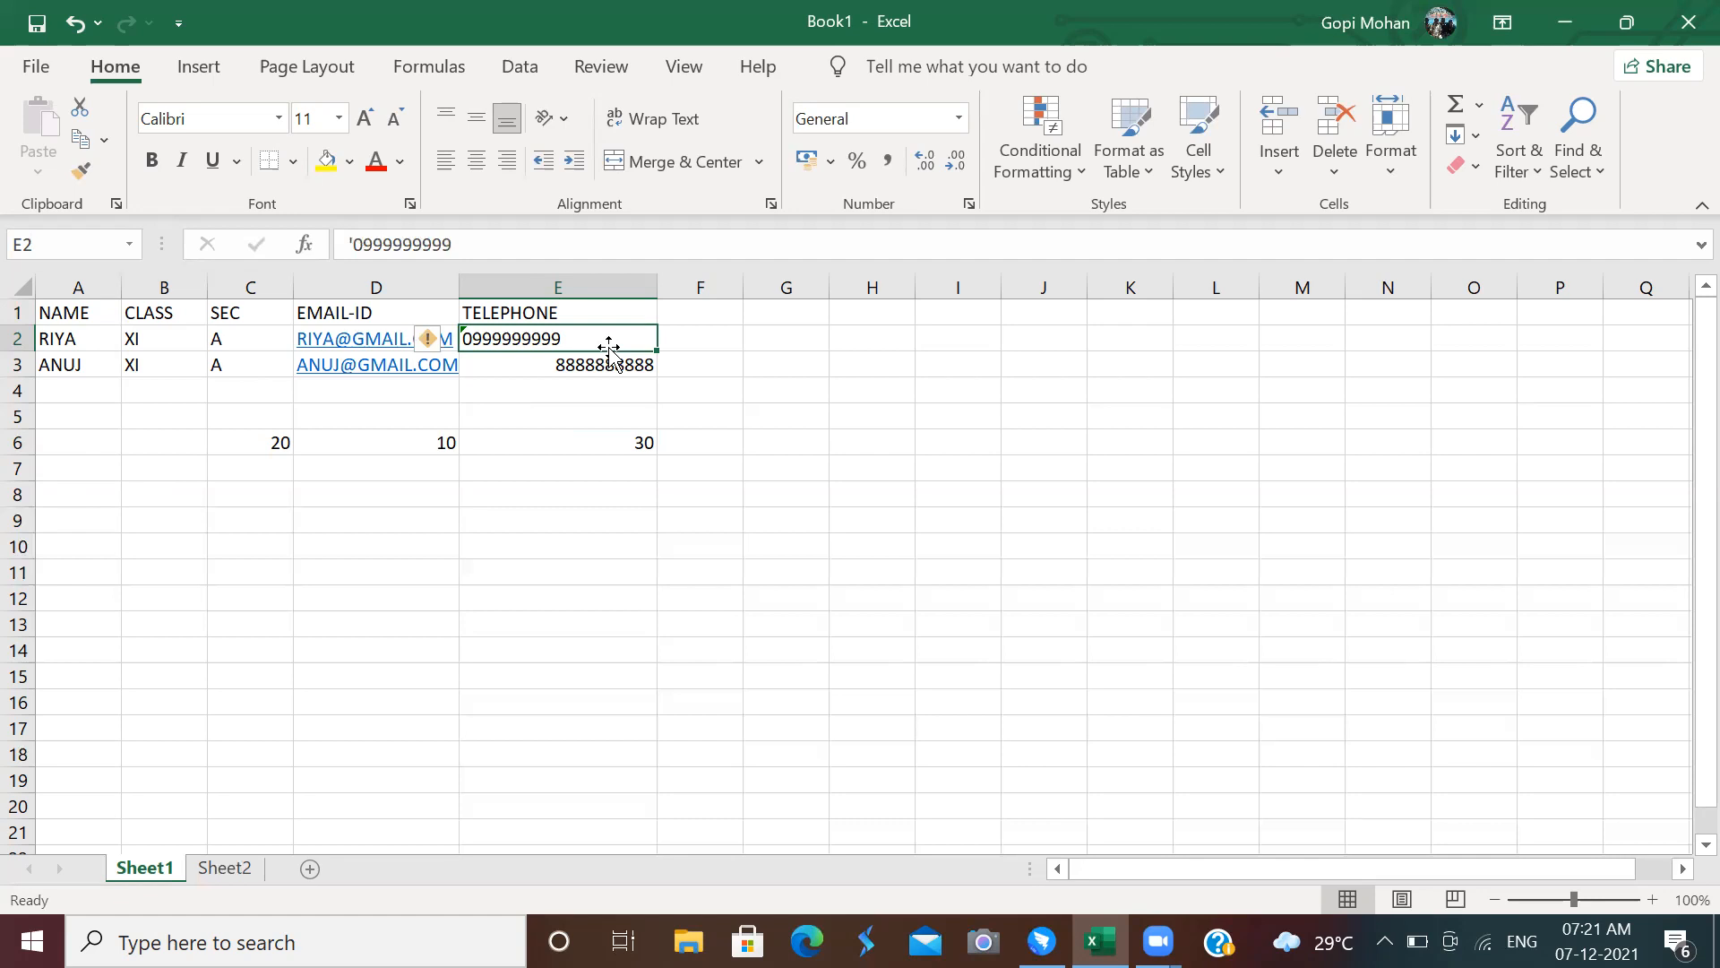
{"action": "left_click", "coordinate": [613, 436]}
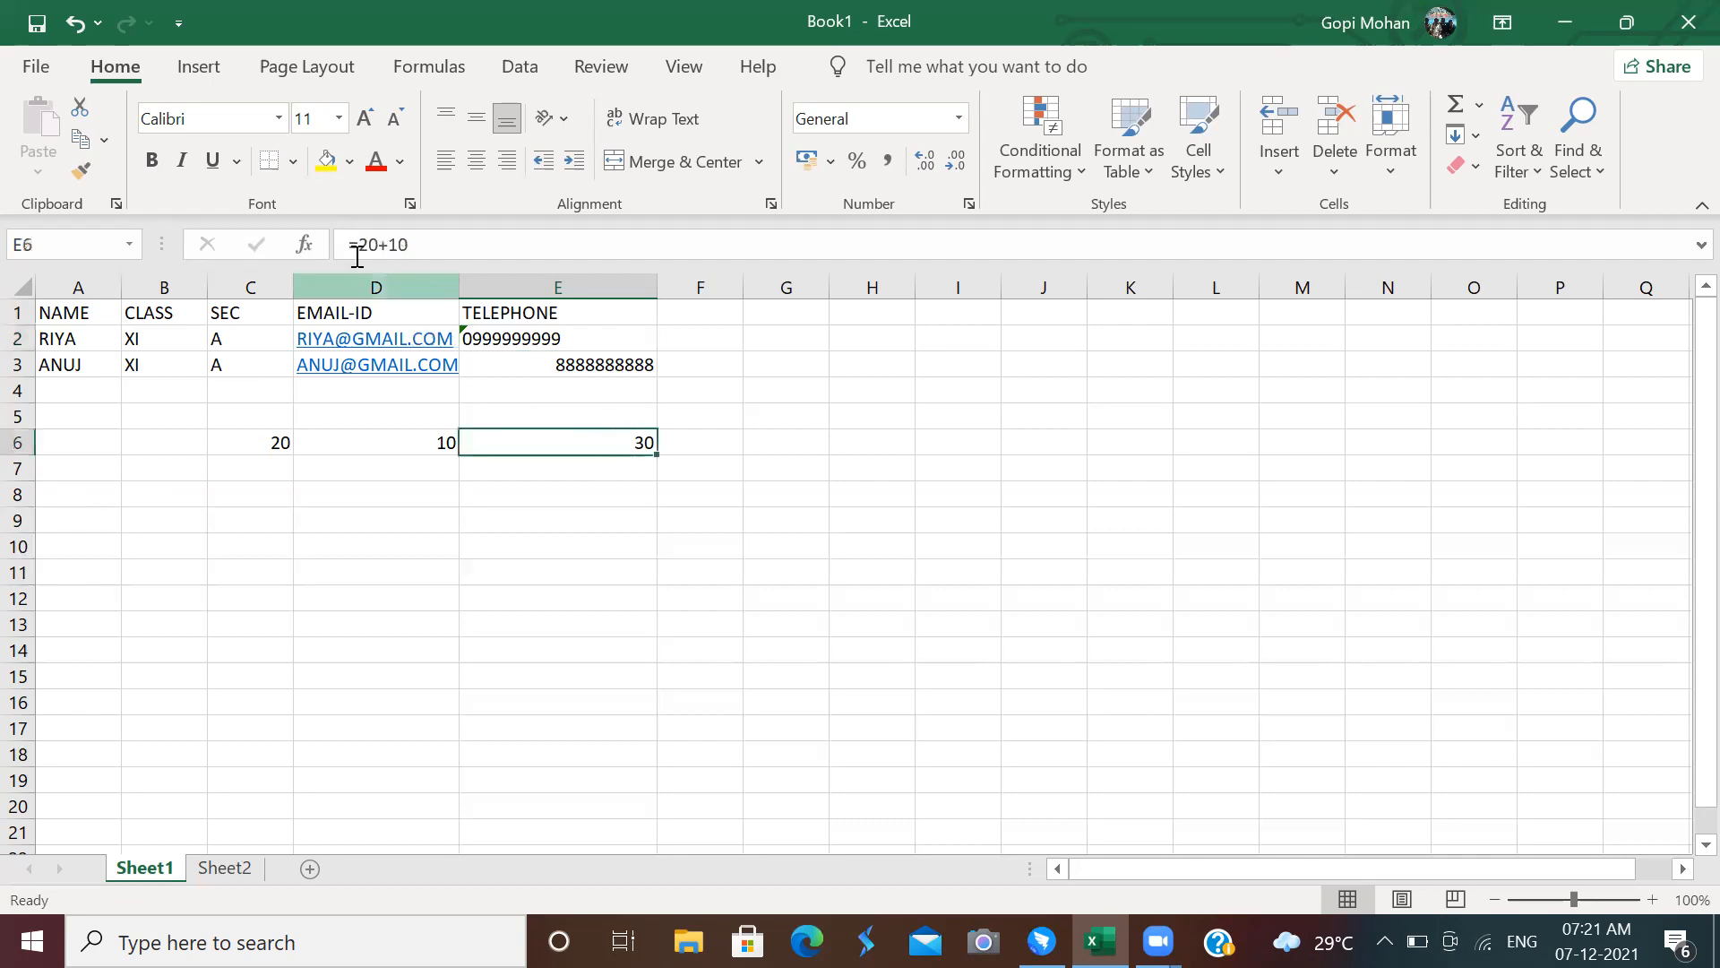